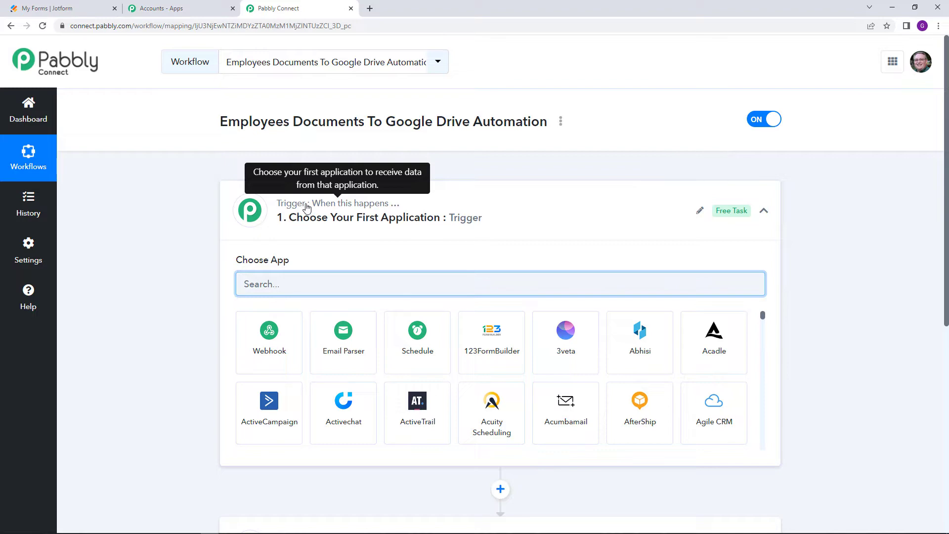
scroll(307, 208, "down", 3)
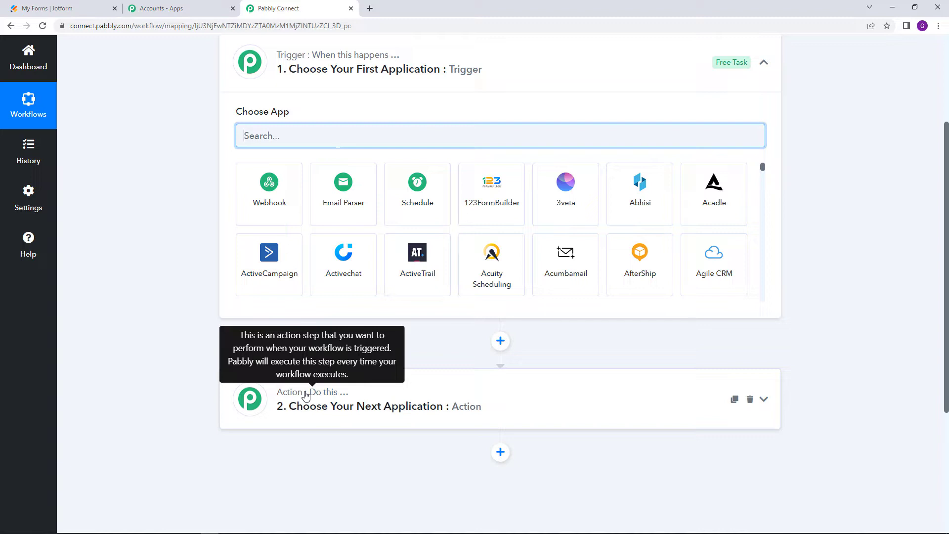
scroll(306, 394, "up", 3)
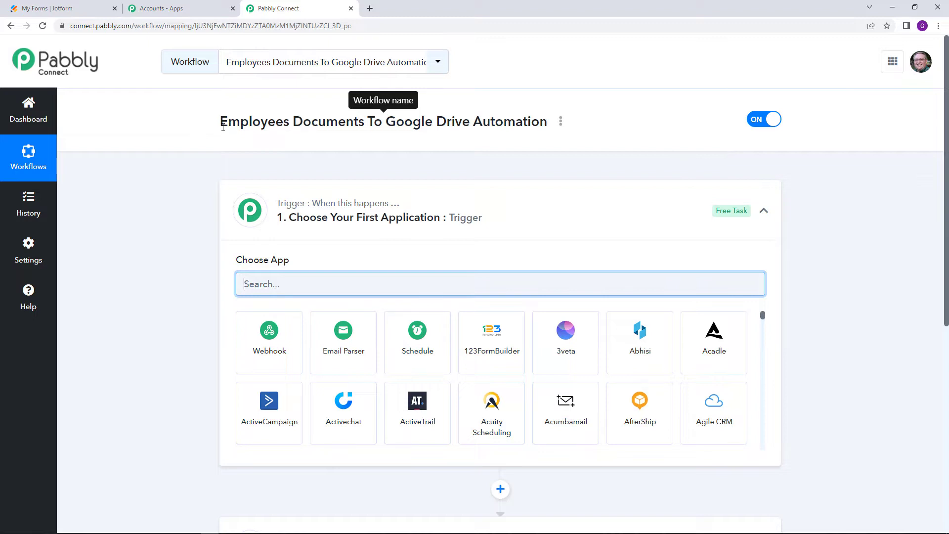
scroll(223, 127, "down", 1)
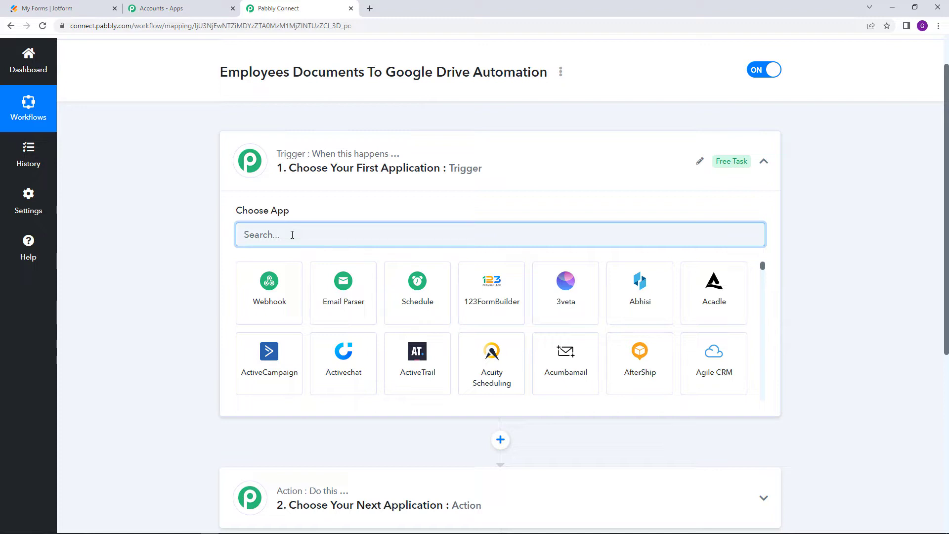
Set JotForm as the trigger app, with New Response as the trigger event
type("Jot")
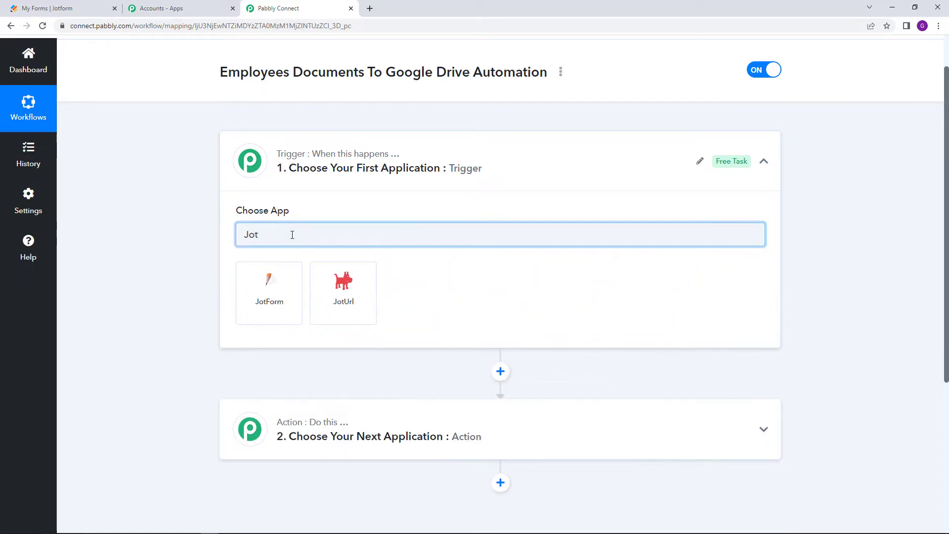
left_click(275, 299)
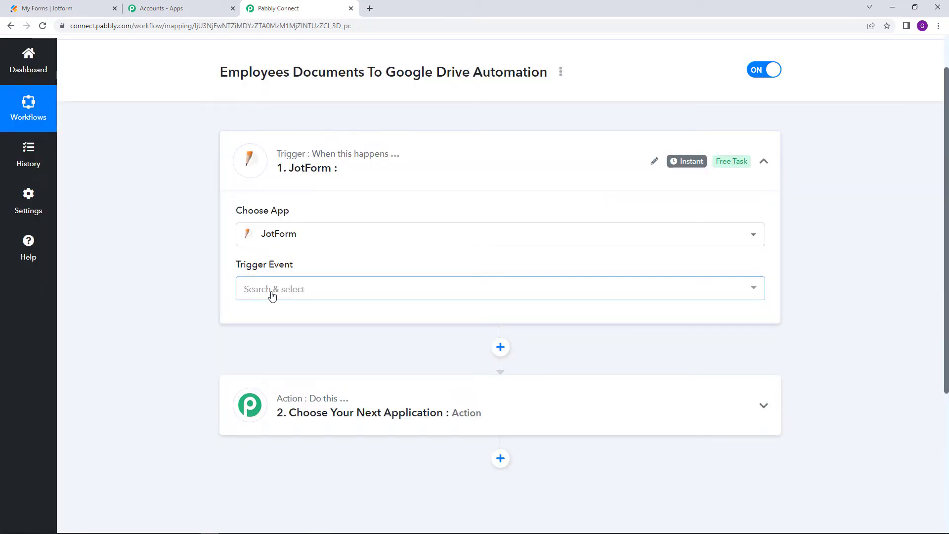
mouse_move(270, 269)
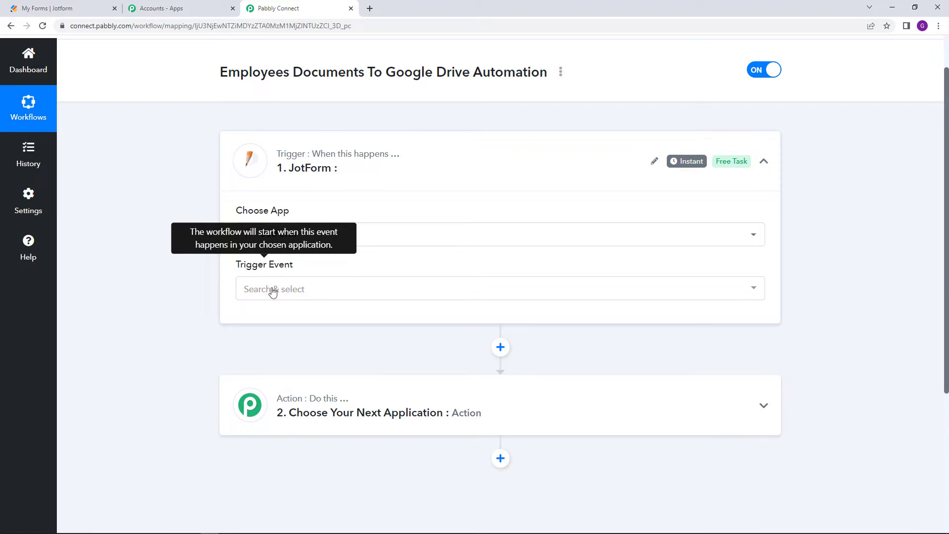
left_click(270, 289)
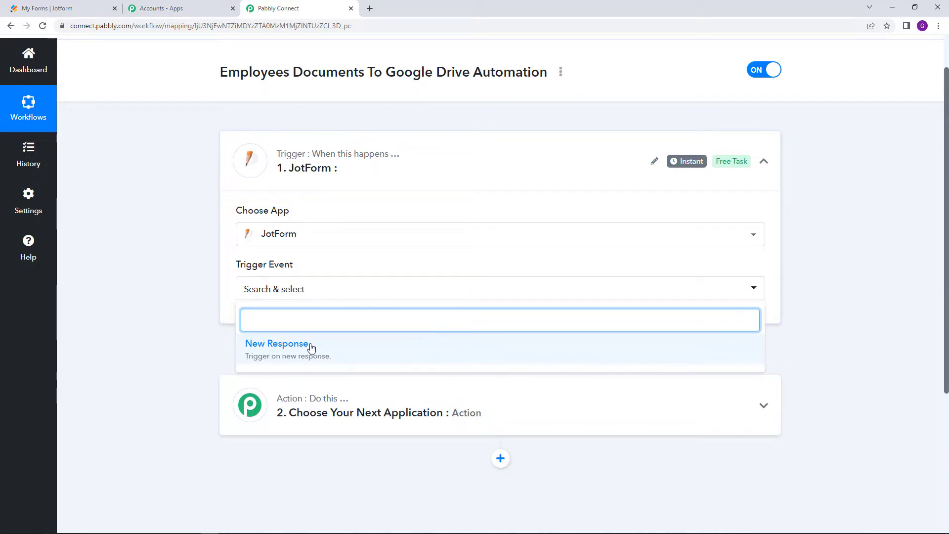
left_click(310, 347)
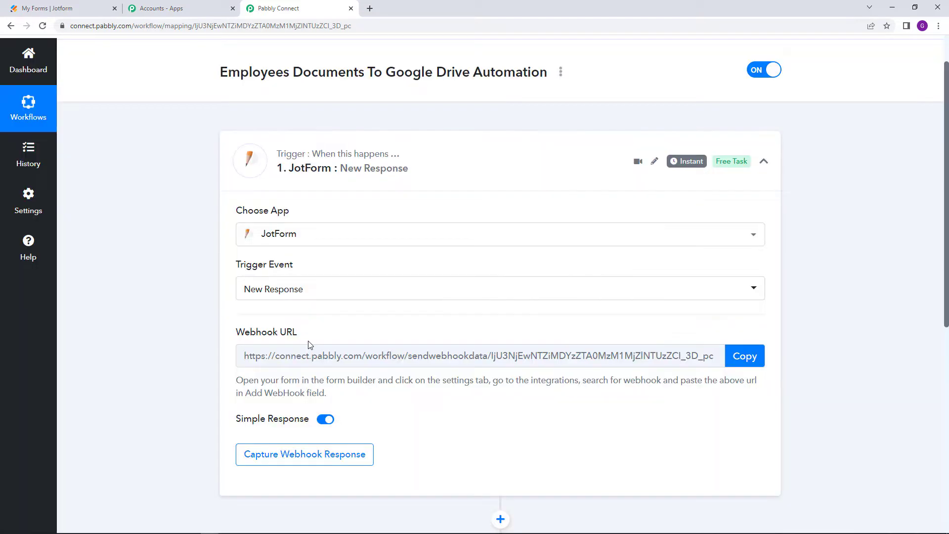
Copy the trigger's webhook URL and switch to the Jotform My Forms tab
left_click_drag(236, 332, 298, 338)
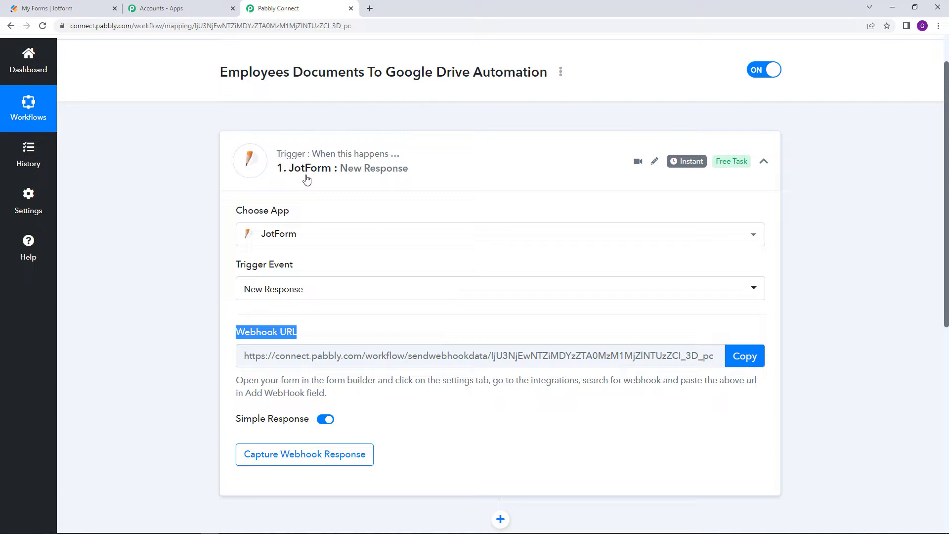
left_click(751, 362)
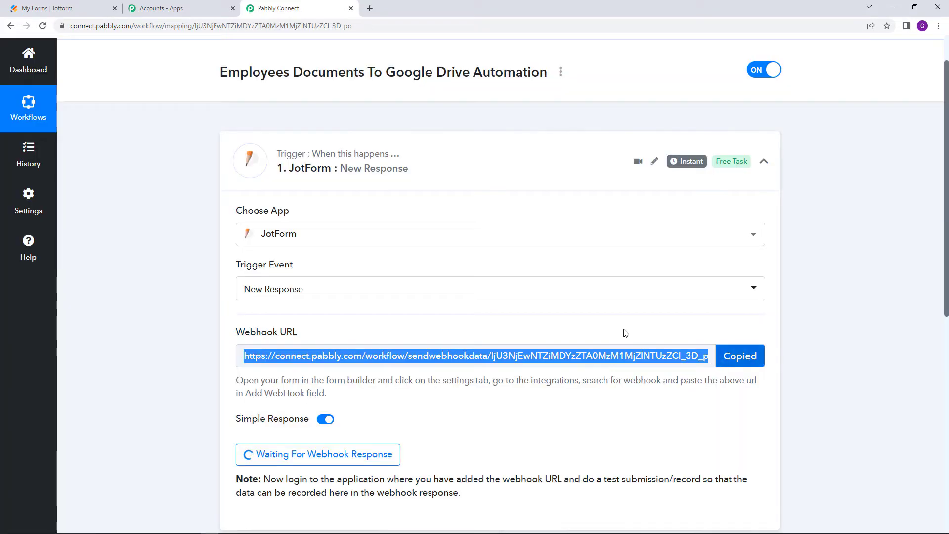
left_click(84, 5)
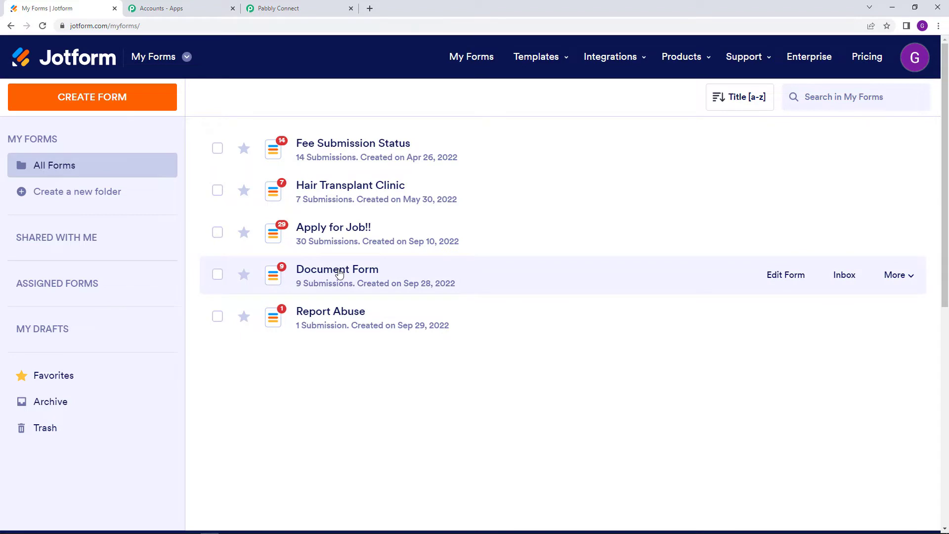
Open Document Form in the form builder and go to its Settings page
left_click(793, 284)
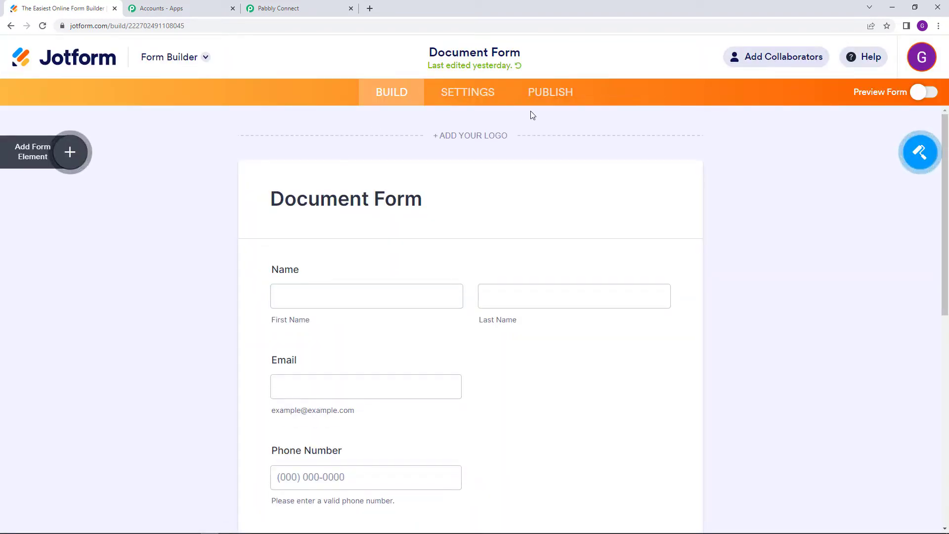
left_click(469, 102)
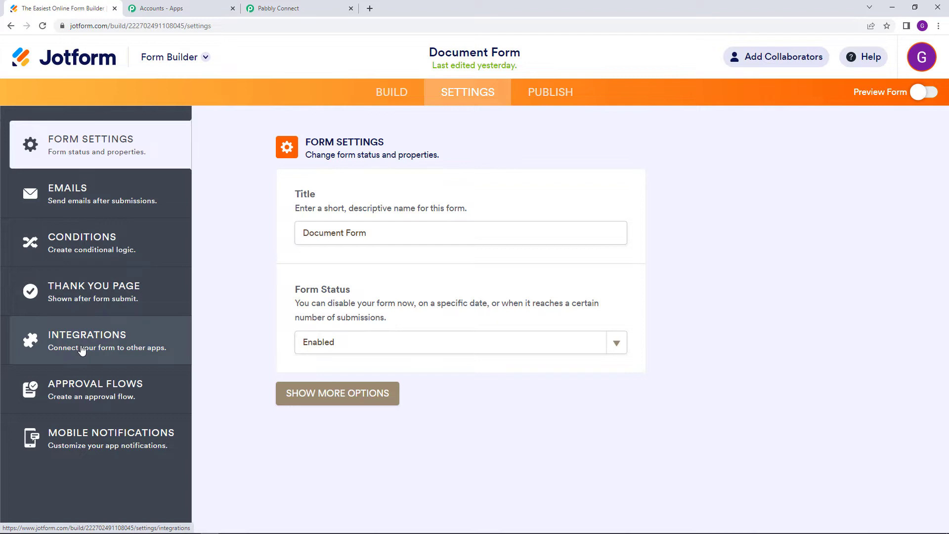
Add a WebHooks integration to Document Form, pasting in the Pabbly webhook URL
left_click(82, 349)
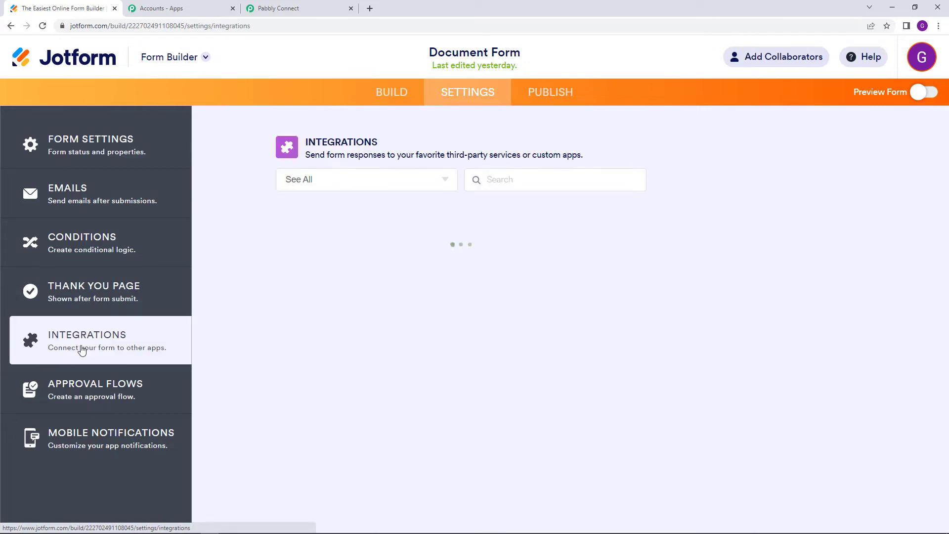
left_click(505, 185)
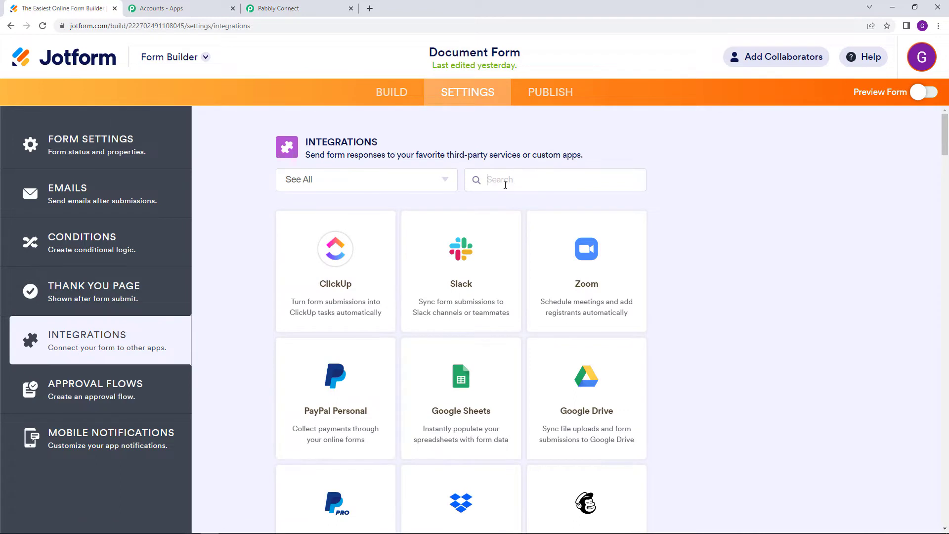
type("webhoo")
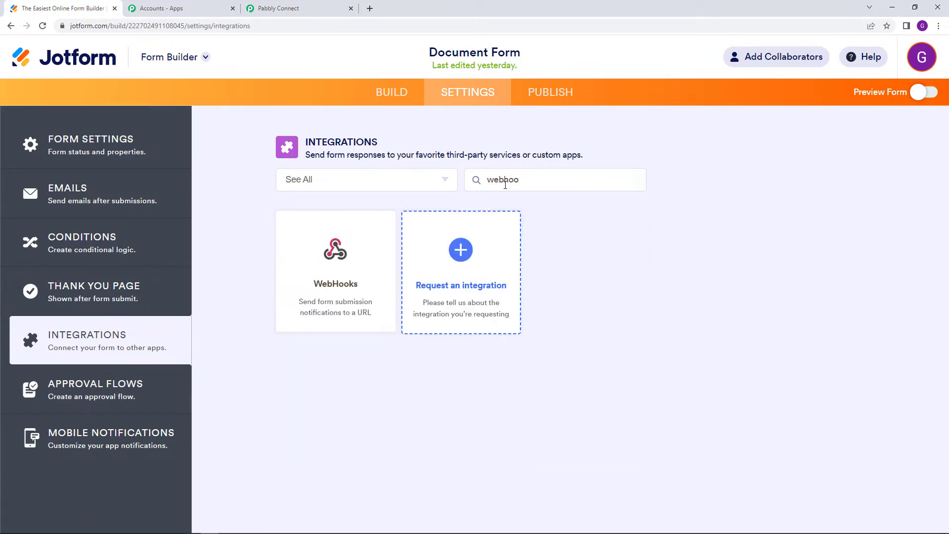
left_click(338, 266)
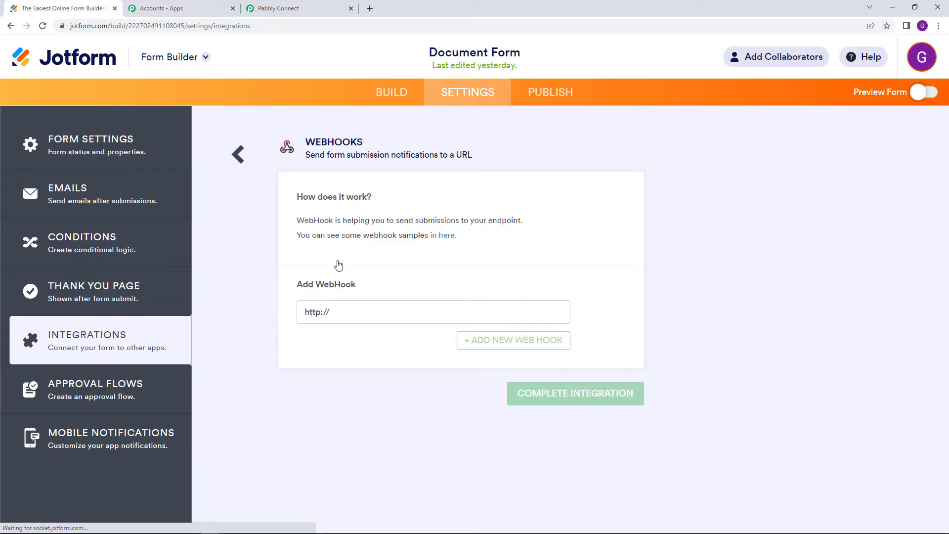
triple_click(348, 313)
right_click(348, 313)
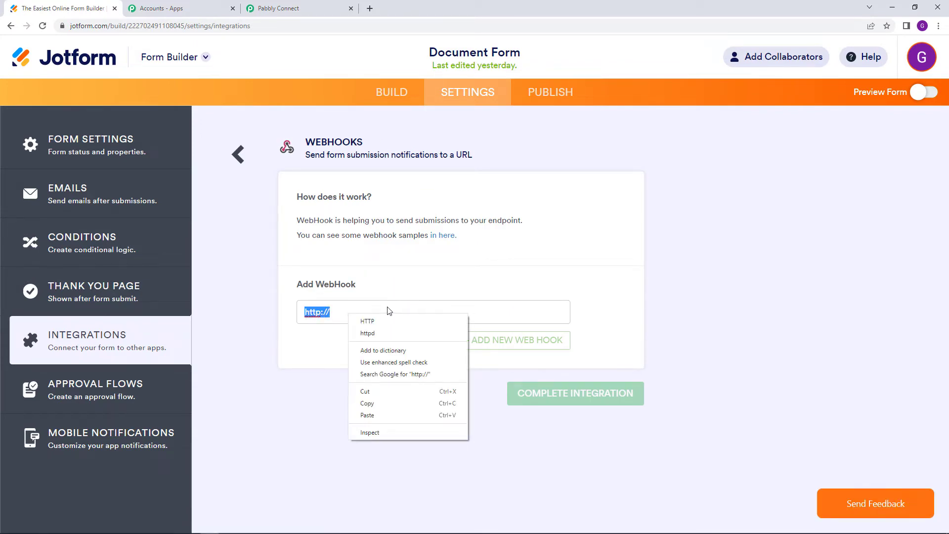
left_click(402, 416)
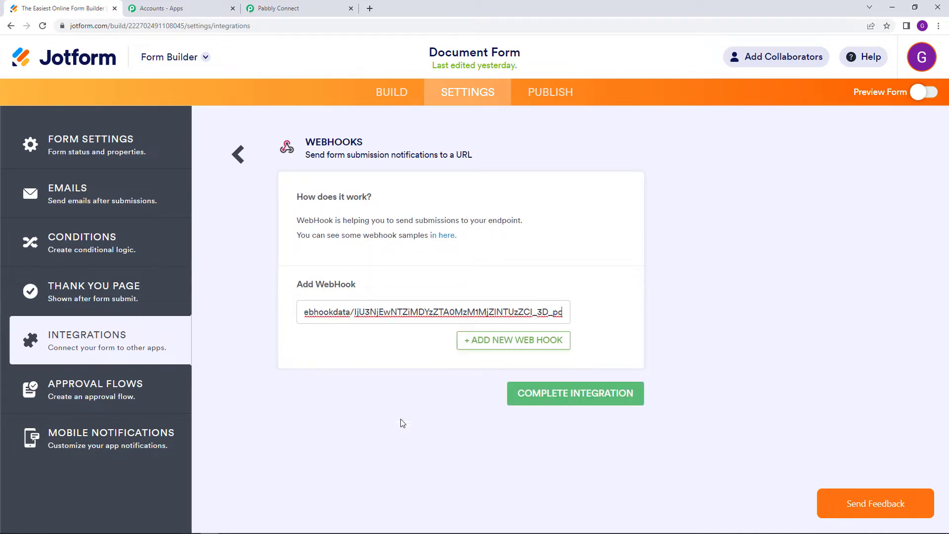
left_click(567, 405)
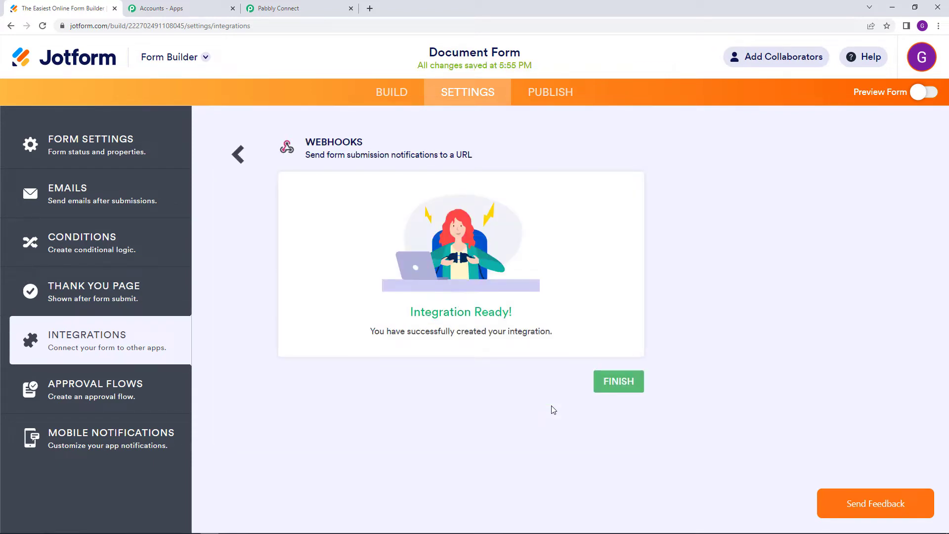
left_click(615, 394)
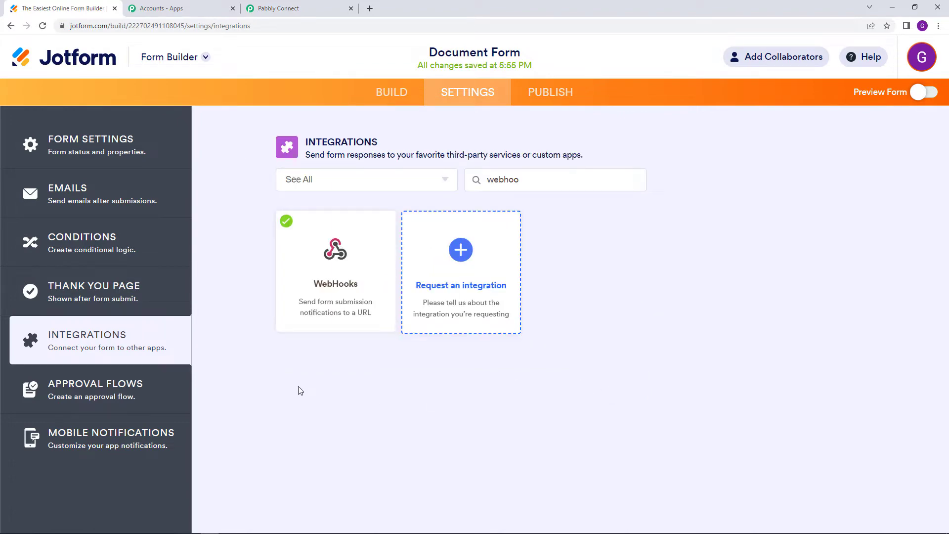
Confirm the Pabbly trigger awaits a webhook response, then open Document Form's Publish page
left_click(297, 7)
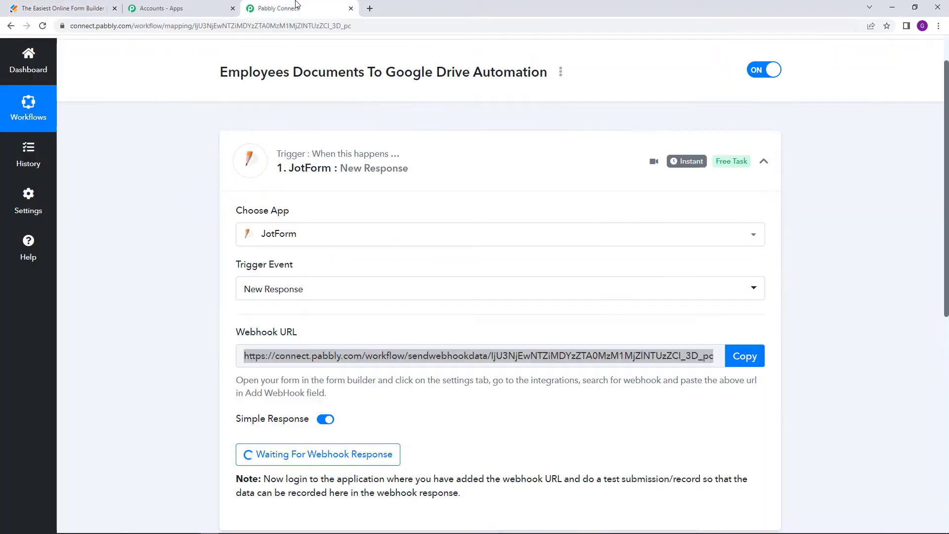
scroll(493, 130, "down", 2)
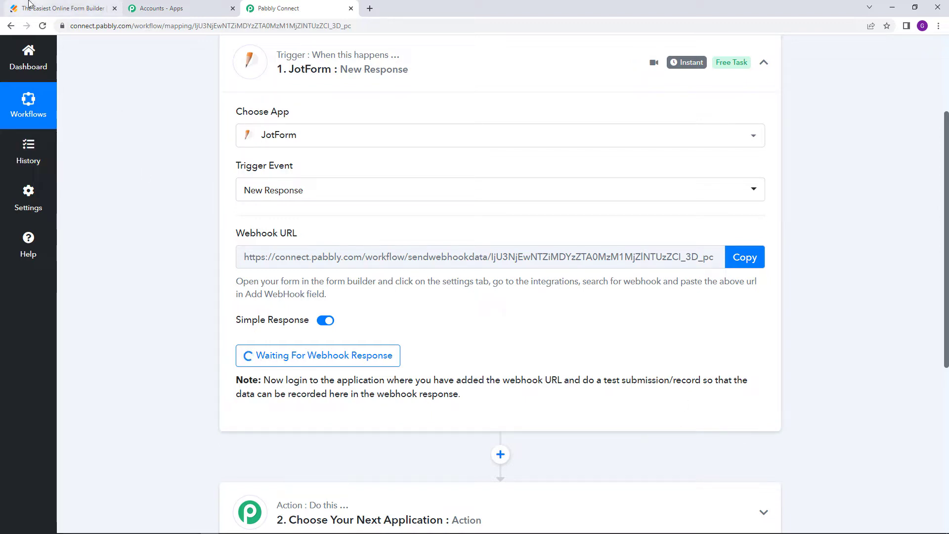
left_click(28, 4)
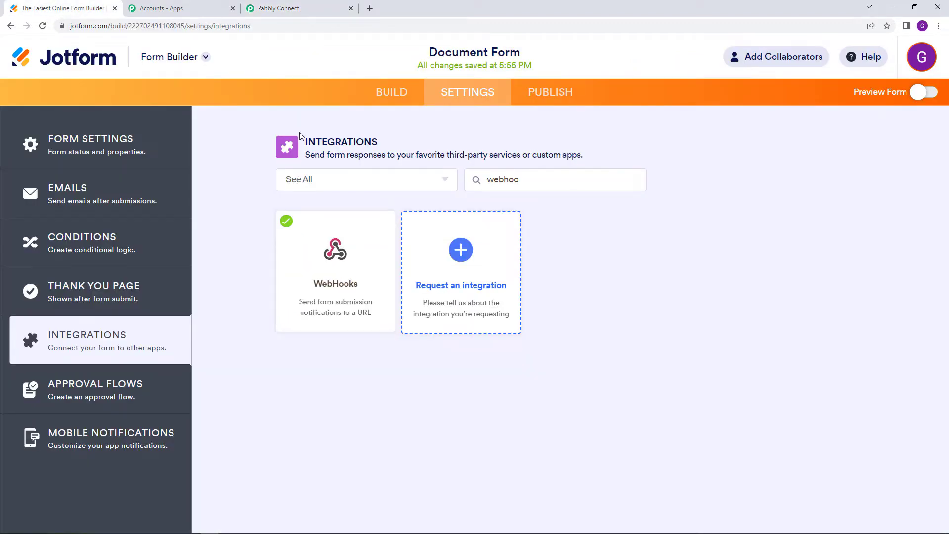
left_click(563, 101)
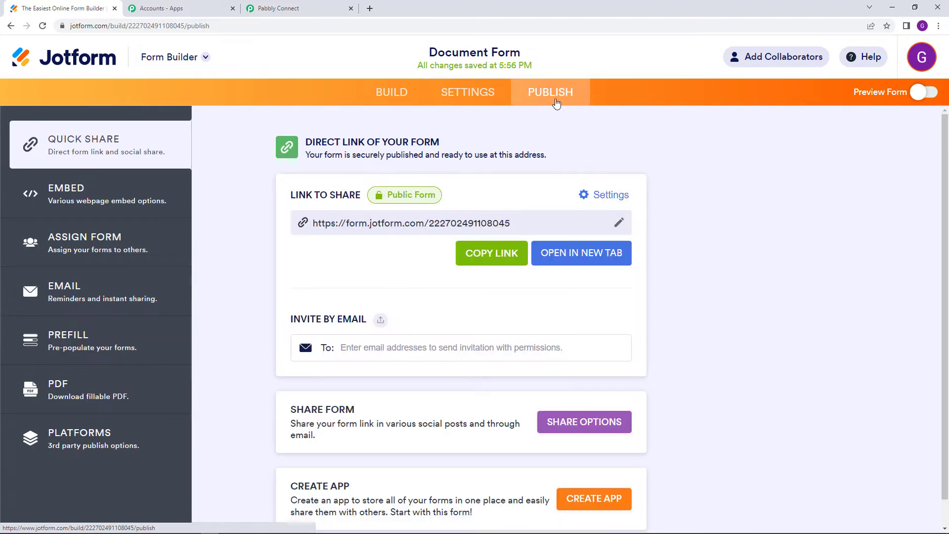
Open the live Document Form and look over its Name and Email fields
left_click(573, 262)
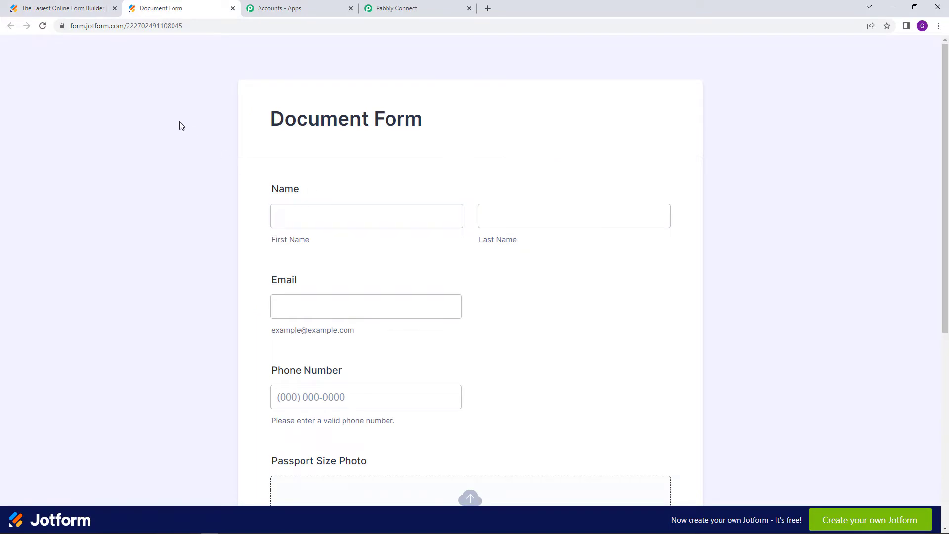
scroll(215, 295, "down", 2)
scroll(216, 295, "up", 2)
scroll(201, 296, "down", 1)
scroll(207, 287, "up", 1)
left_click_drag(268, 124, 440, 133)
scroll(443, 140, "down", 2)
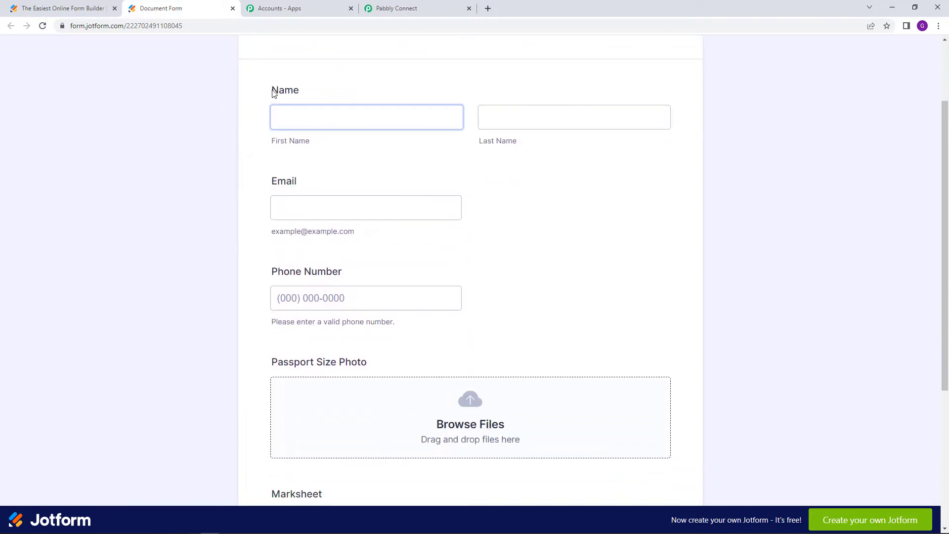
left_click_drag(274, 94, 314, 91)
left_click_drag(274, 181, 375, 188)
scroll(300, 193, "down", 2)
scroll(371, 203, "down", 1)
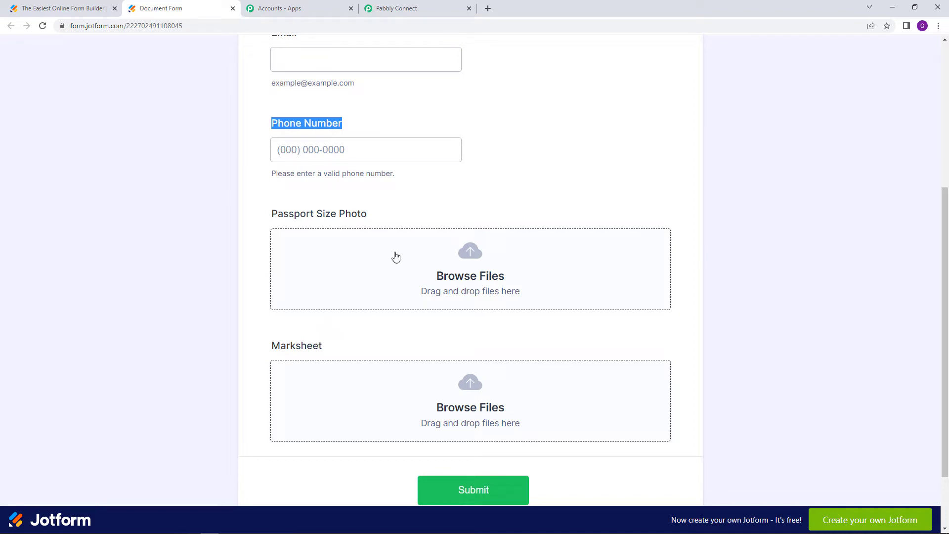
scroll(392, 296, "up", 4)
scroll(393, 296, "up", 2)
Enter a sample first name, autofill the last name, and type a sample email address
left_click(377, 223)
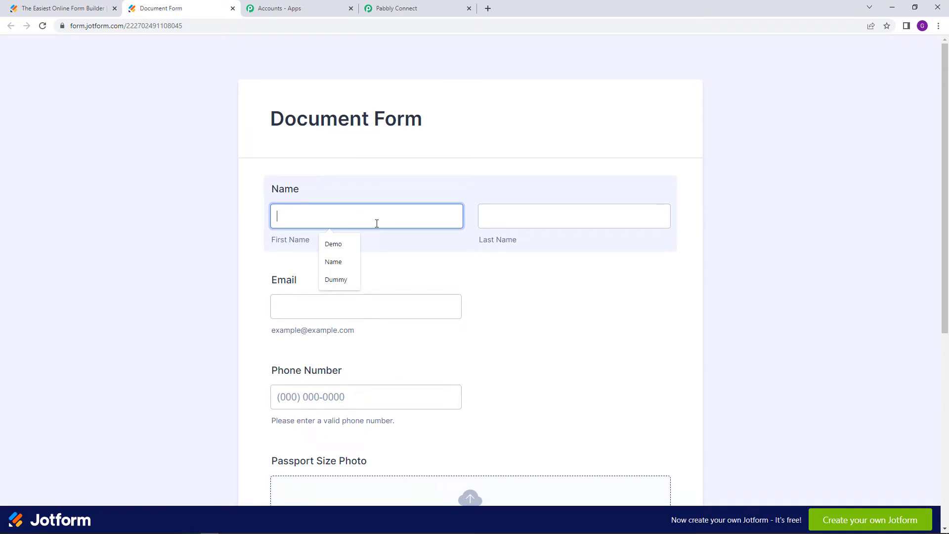
type("Exa")
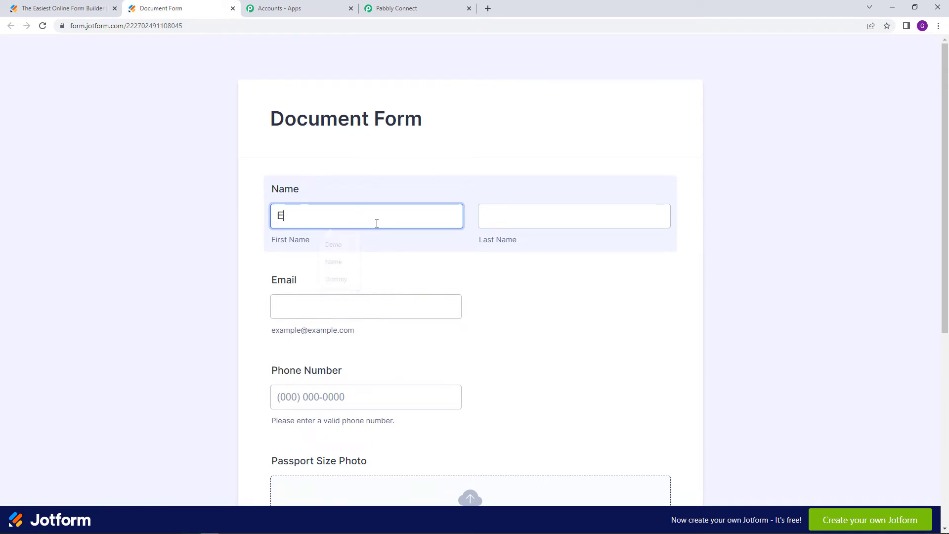
left_click(553, 213)
left_click(543, 262)
left_click(358, 304)
type("EXAMPLE")
key("BackSpace")
key("BackSpace")
key("BackSpace")
key("BackSpace")
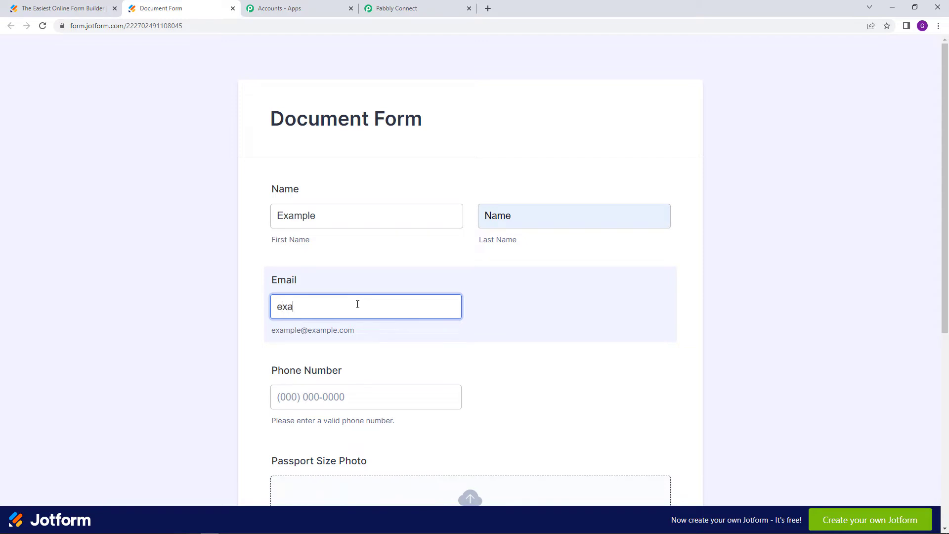
type("xample123@demo.com")
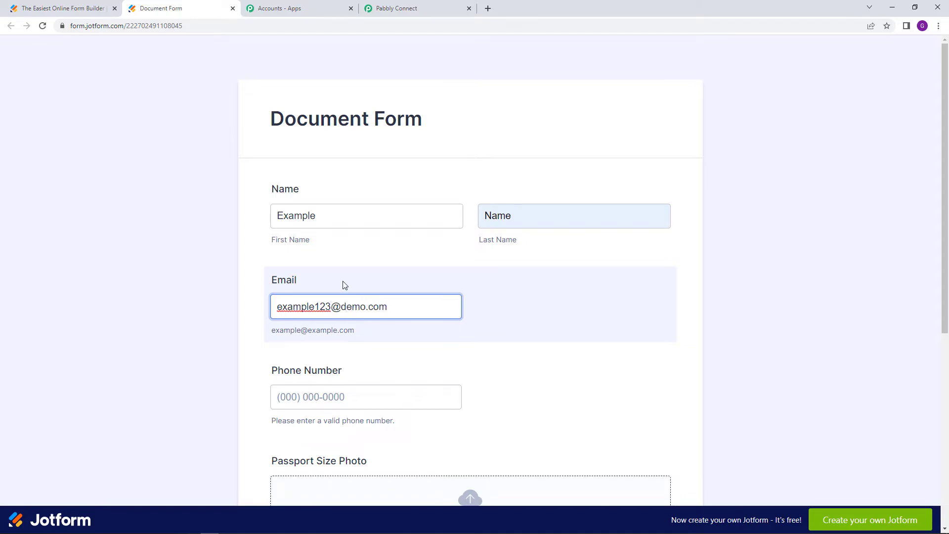
Fill the Phone Number field with the suggested sample number
scroll(345, 285, "down", 3)
left_click(323, 250)
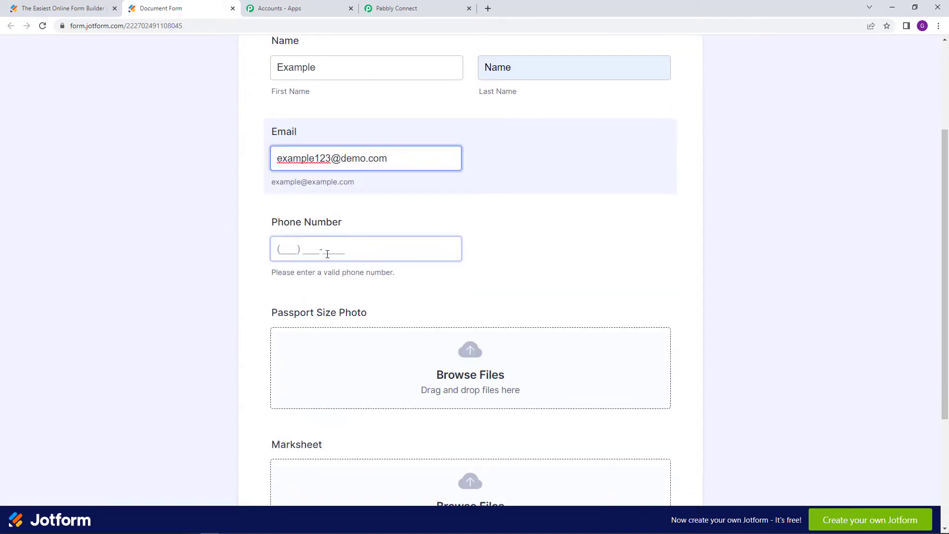
left_click(335, 277)
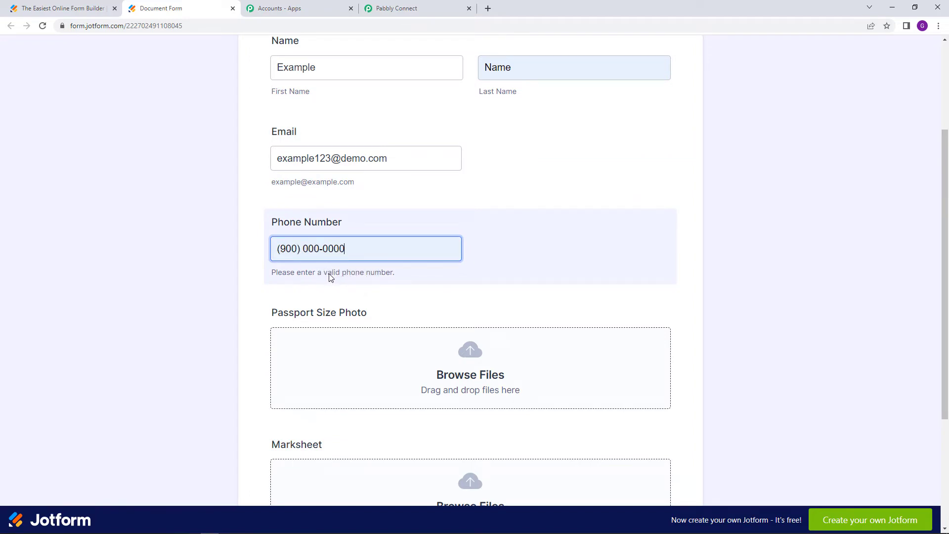
scroll(327, 276, "down", 1)
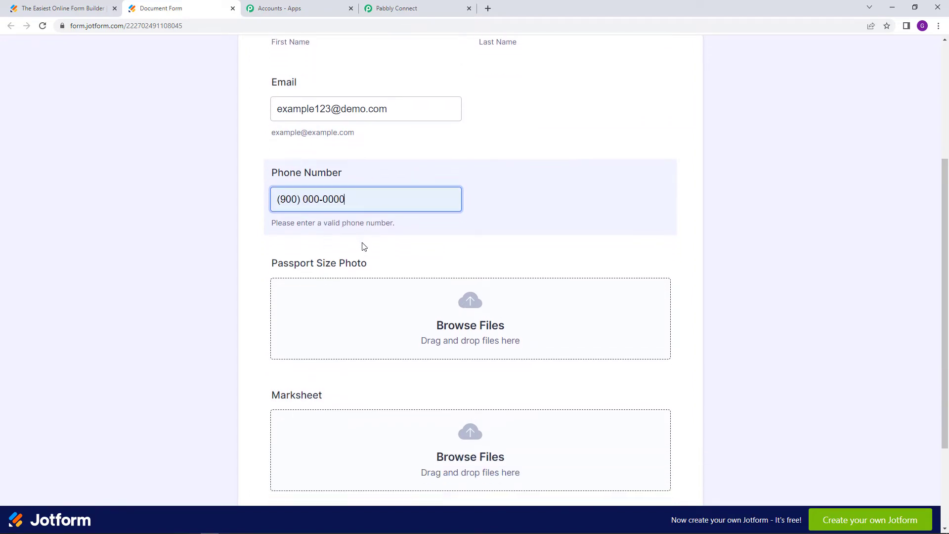
scroll(364, 247, "down", 1)
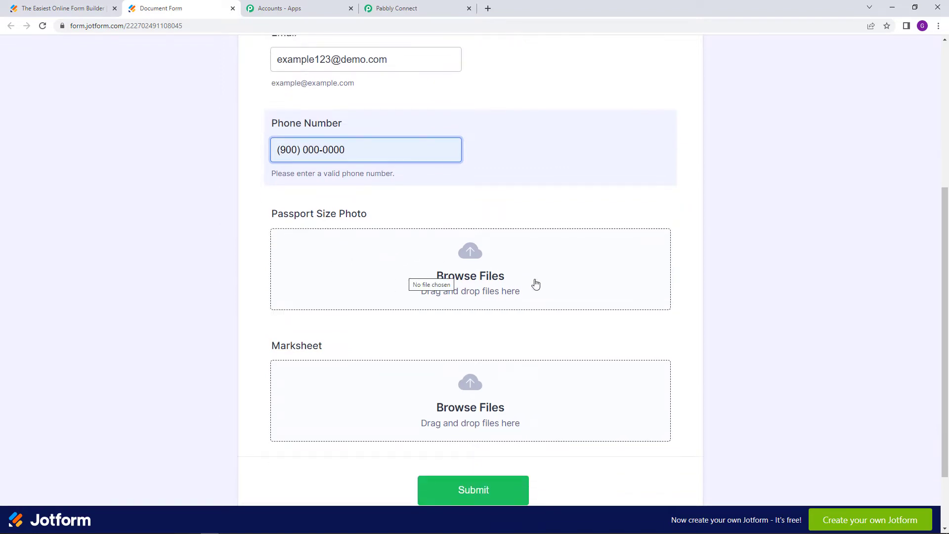
Attach PP 1.jpg to the passport size photo field, replacing the rejected file
left_click(484, 278)
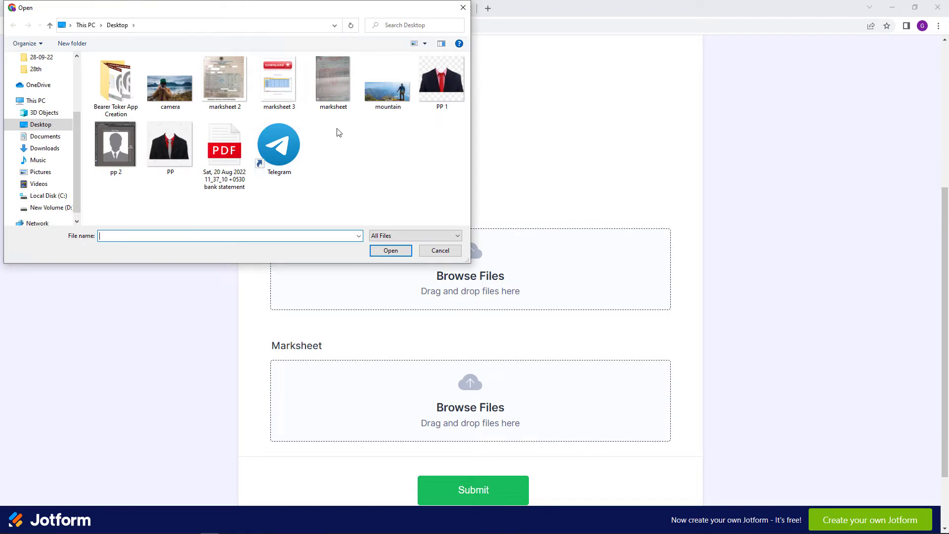
left_click(178, 163)
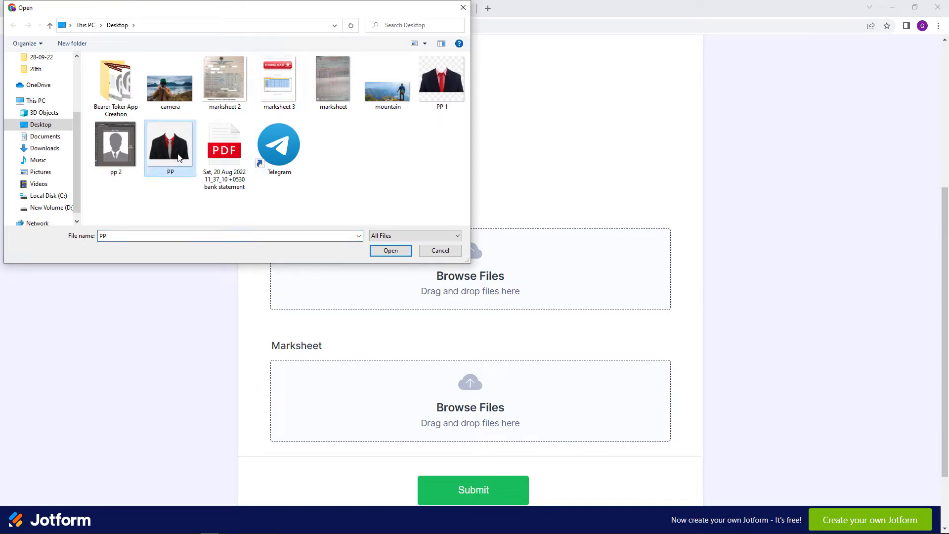
left_click(396, 252)
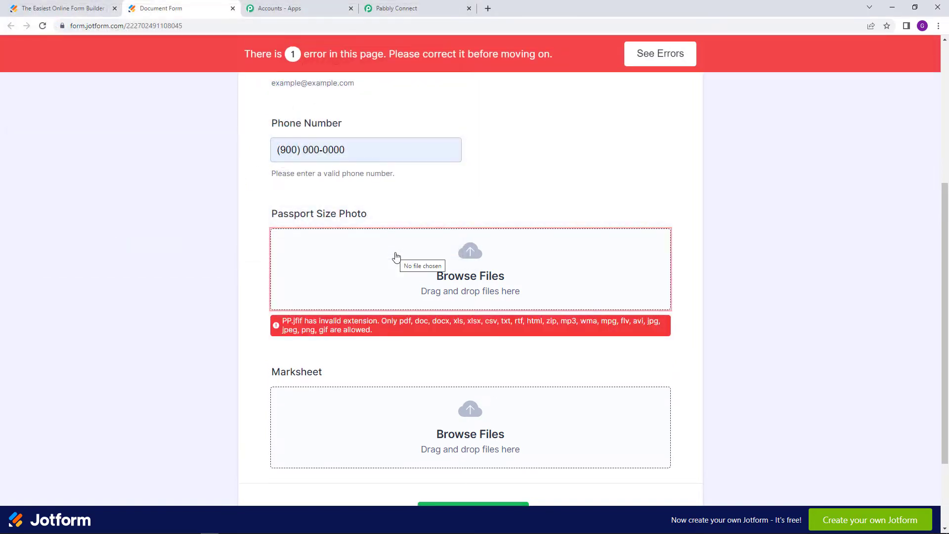
left_click(395, 256)
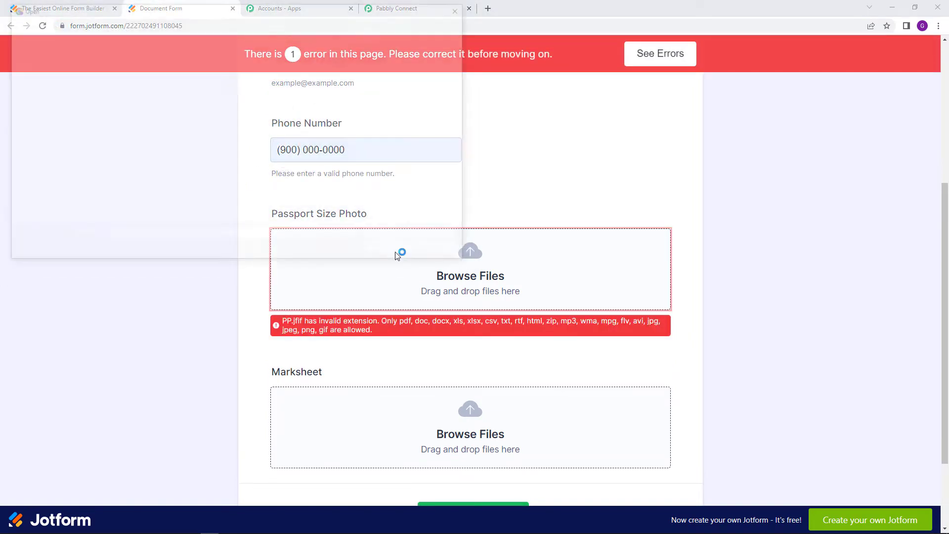
left_click(441, 82)
left_click(392, 256)
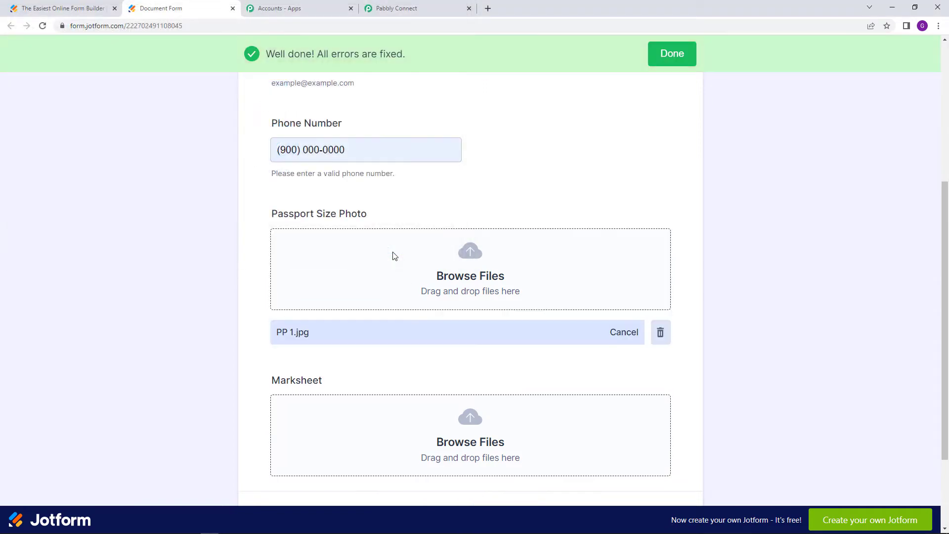
Attach marksheet 2.jpg to the marksheet field, replacing the rejected file
scroll(390, 257, "down", 3)
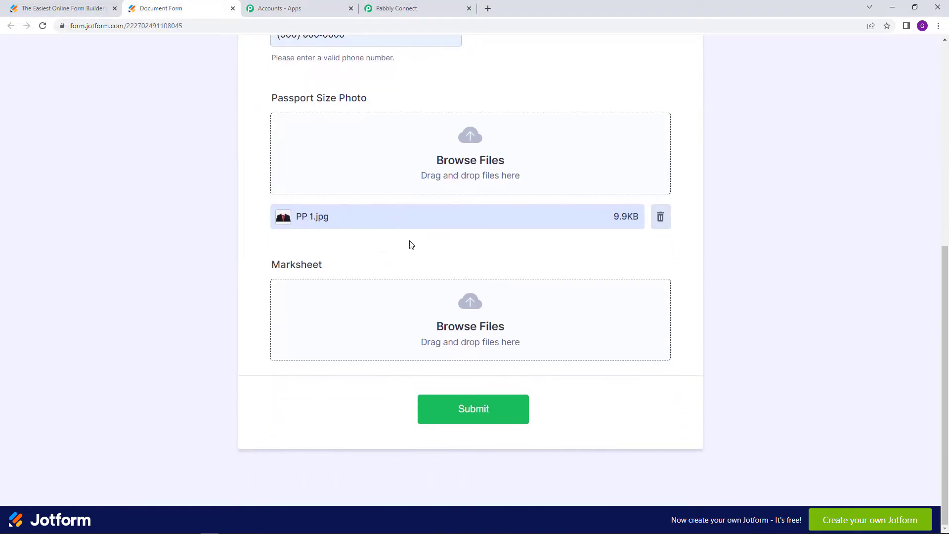
left_click(465, 333)
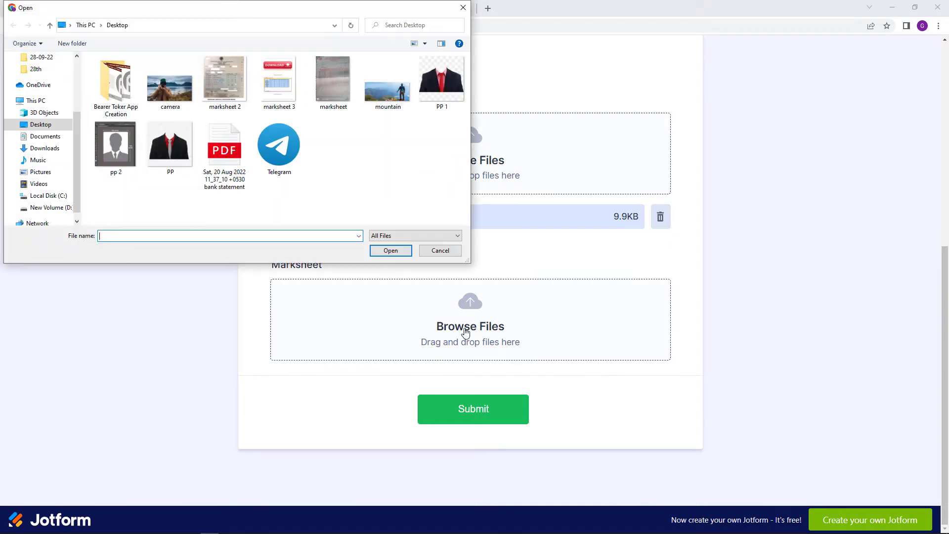
left_click(333, 81)
left_click(391, 250)
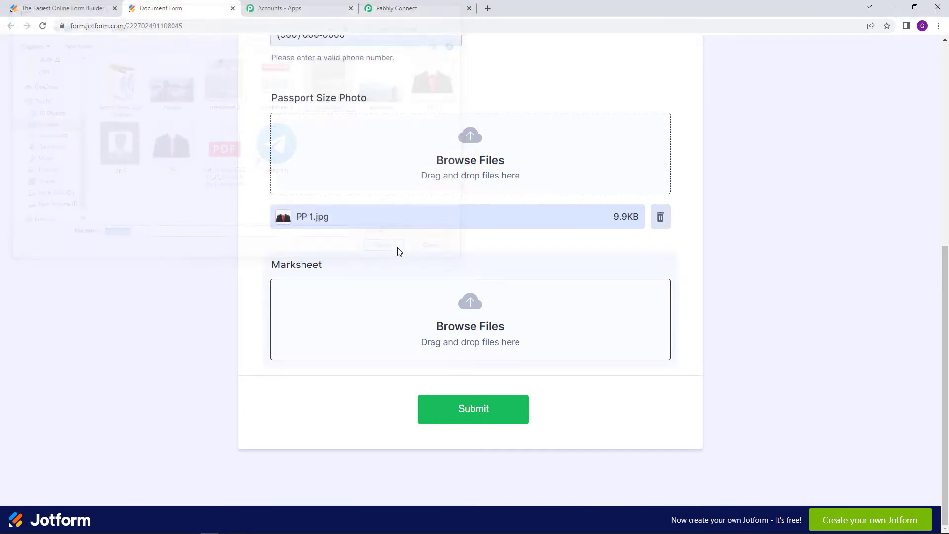
left_click(415, 334)
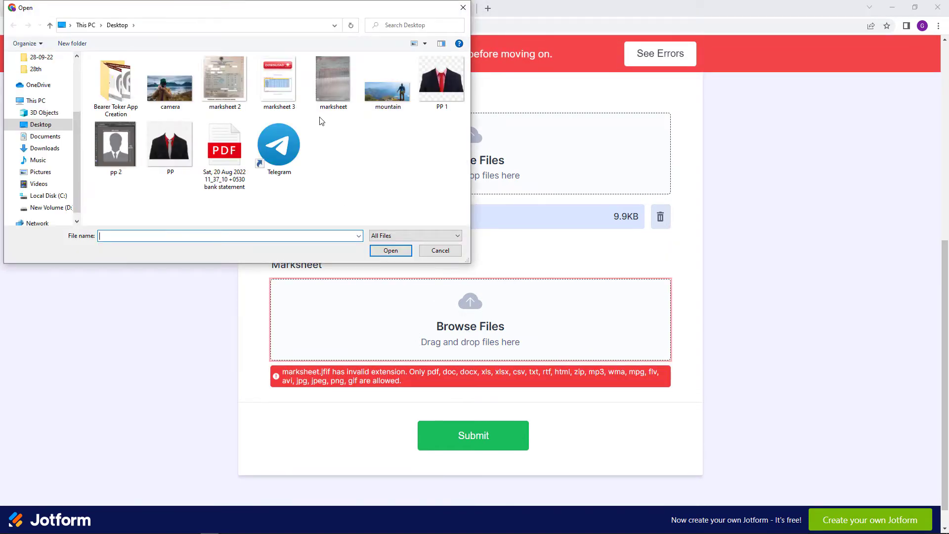
left_click(242, 97)
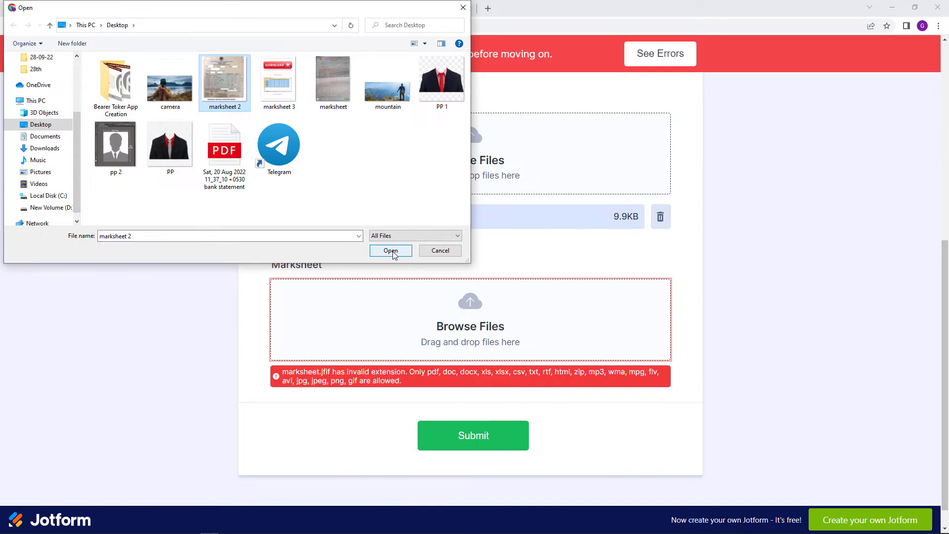
left_click(391, 250)
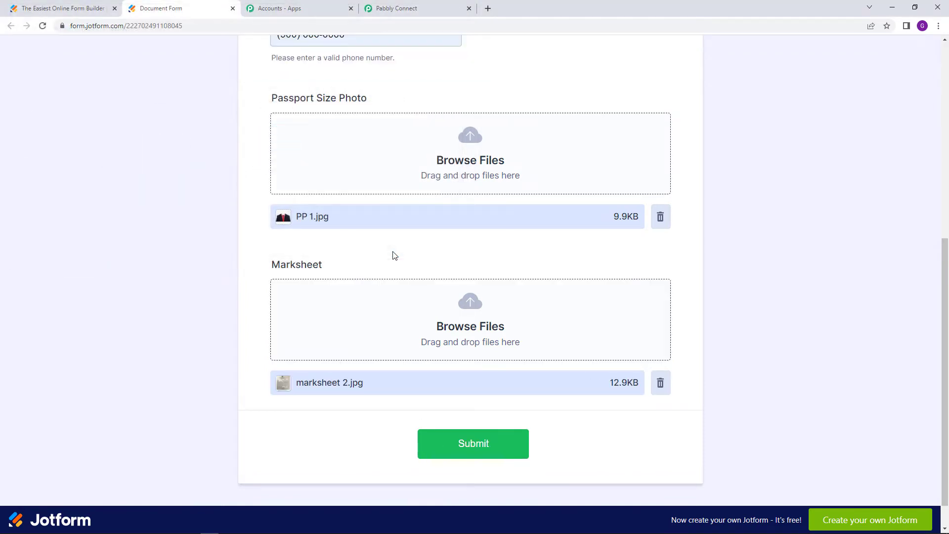
Review the filled form and check that Pabbly Connect is still awaiting a response
scroll(476, 258, "up", 7)
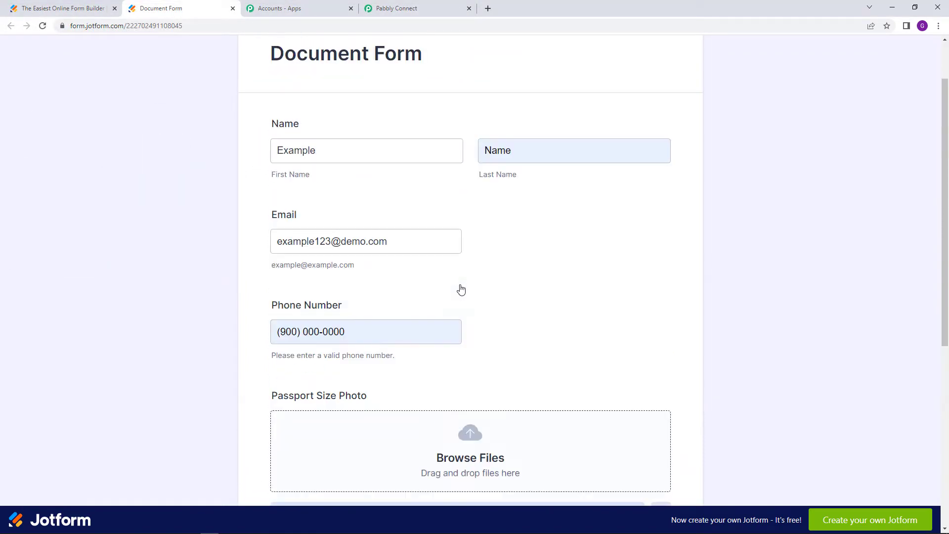
scroll(518, 303, "down", 1)
scroll(519, 303, "down", 7)
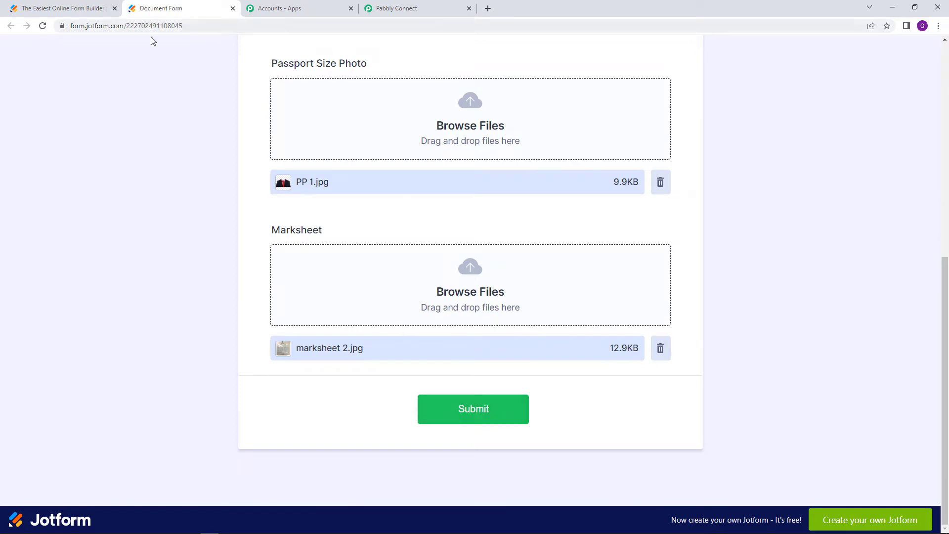
left_click(382, 10)
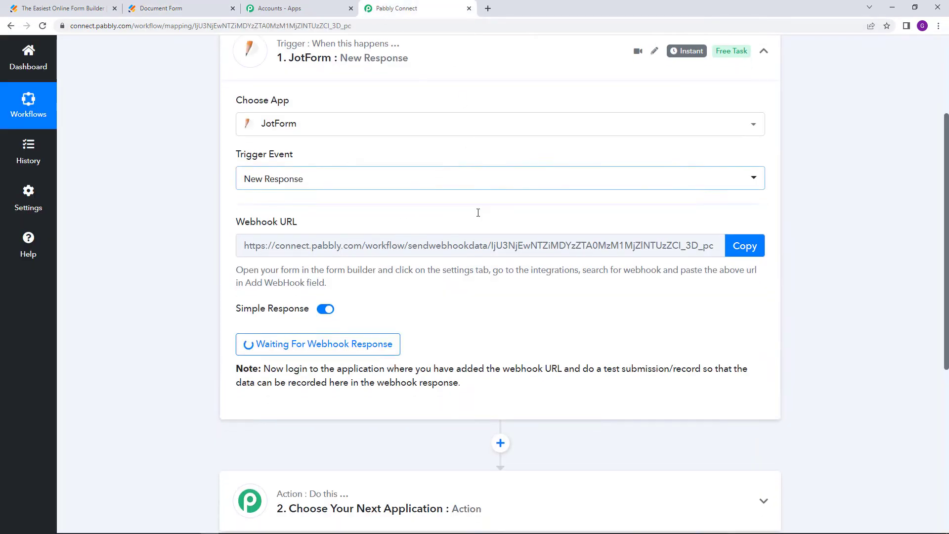
scroll(479, 201, "down", 1)
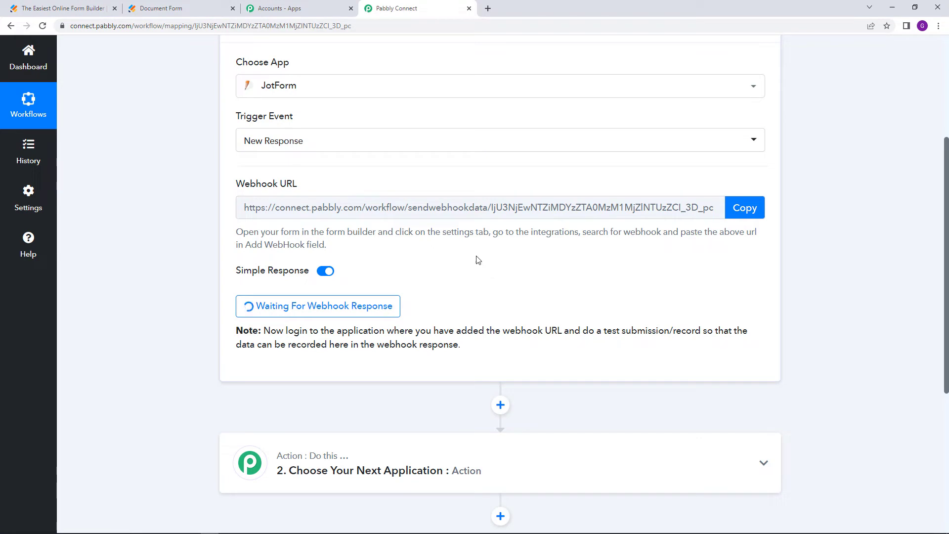
Submit Document Form, confirm the Thank You message, and return to Pabbly Connect
left_click(207, 6)
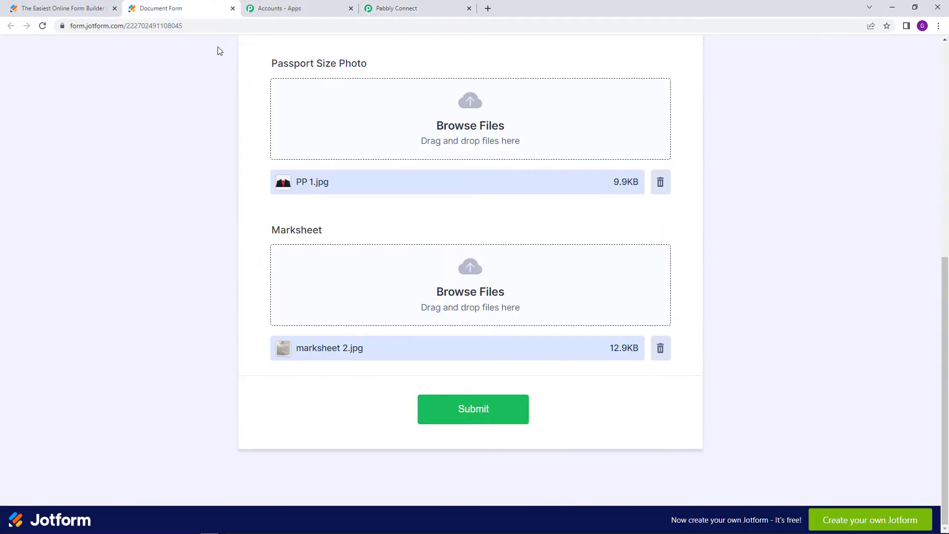
left_click(488, 411)
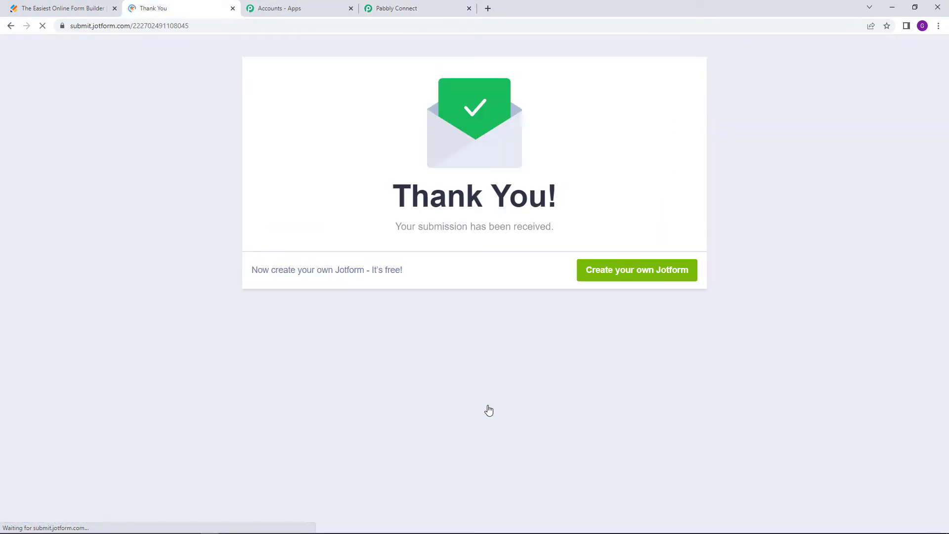
left_click_drag(393, 196, 673, 204)
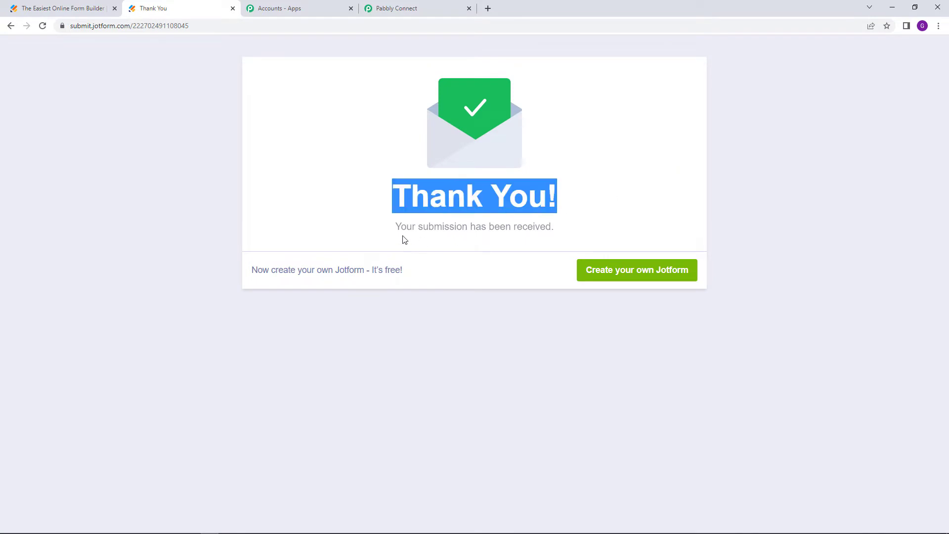
left_click_drag(399, 229, 564, 233)
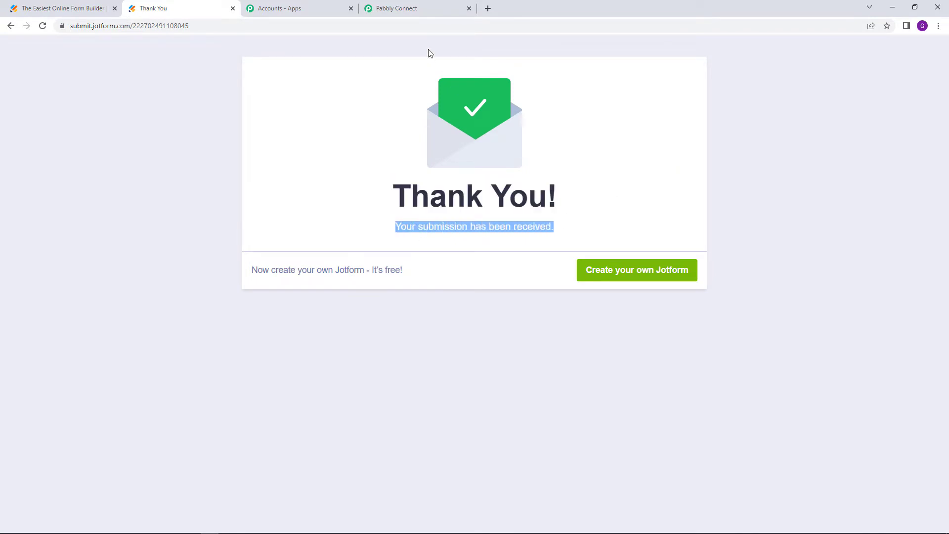
left_click(408, 7)
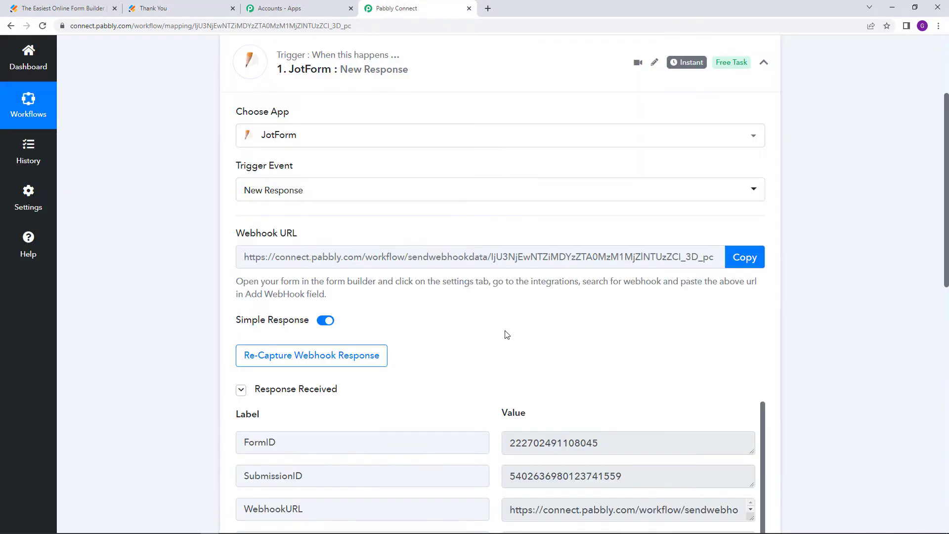
Review the captured Document Form title, email and phone number values
scroll(507, 334, "down", 2)
scroll(475, 304, "down", 2)
scroll(844, 310, "up", 4)
scroll(840, 395, "down", 7)
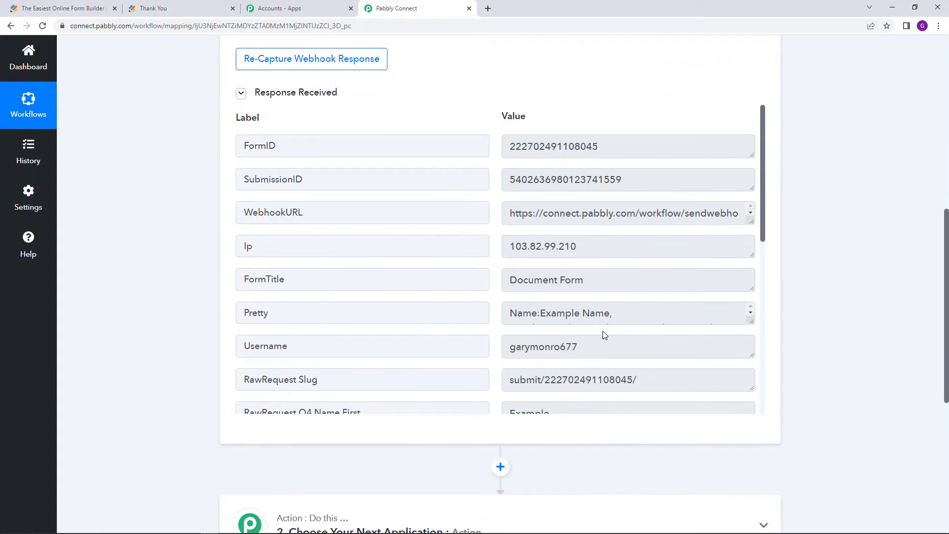
scroll(543, 297, "down", 1)
left_click_drag(507, 231, 612, 231)
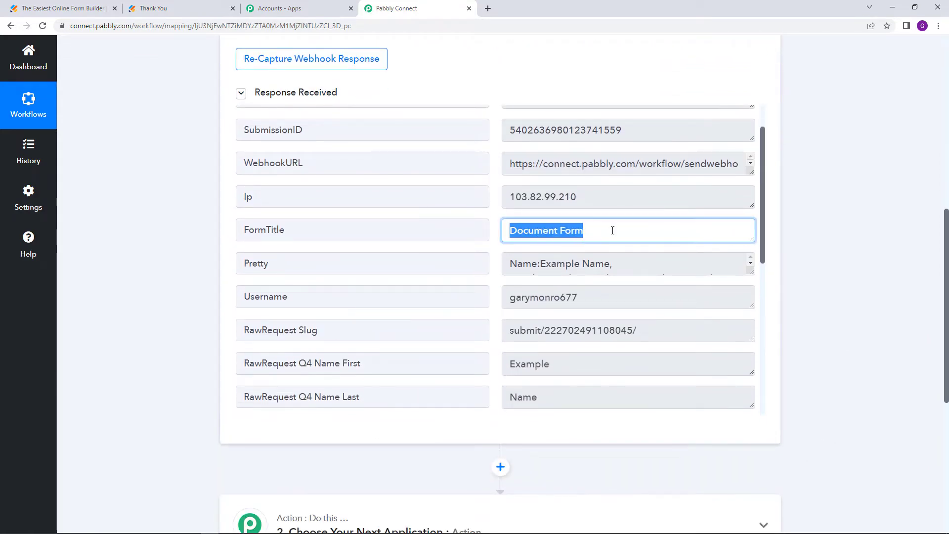
scroll(709, 239, "down", 1)
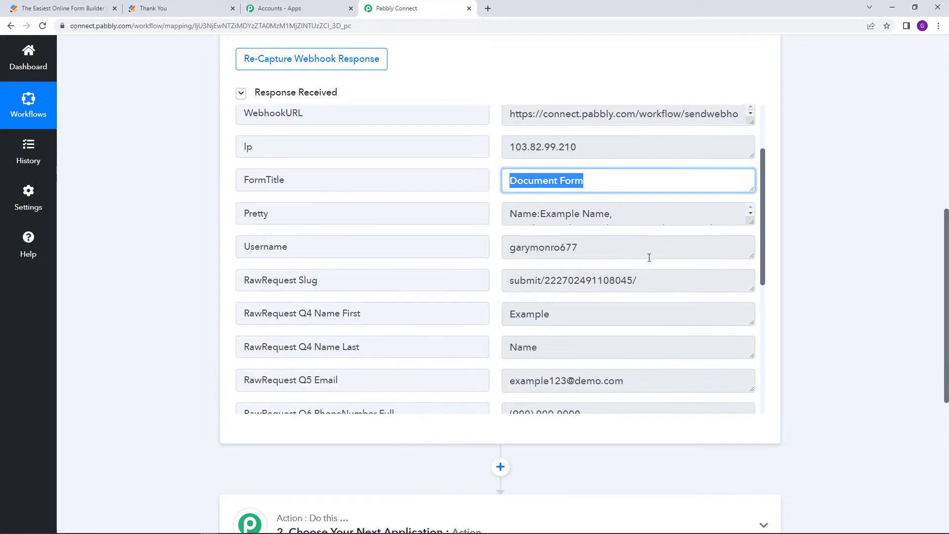
scroll(649, 257, "down", 1)
left_click_drag(507, 267, 536, 299)
scroll(524, 258, "down", 2)
left_click_drag(505, 239, 625, 237)
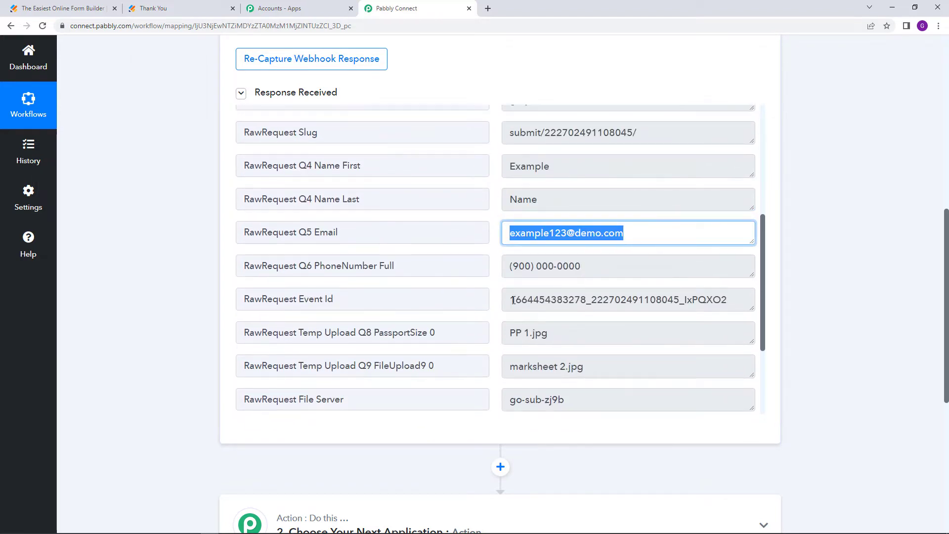
left_click_drag(505, 269, 612, 270)
Check the PassportSize URL and enlarge the FileUpload9 value to show the full link
scroll(618, 282, "down", 3)
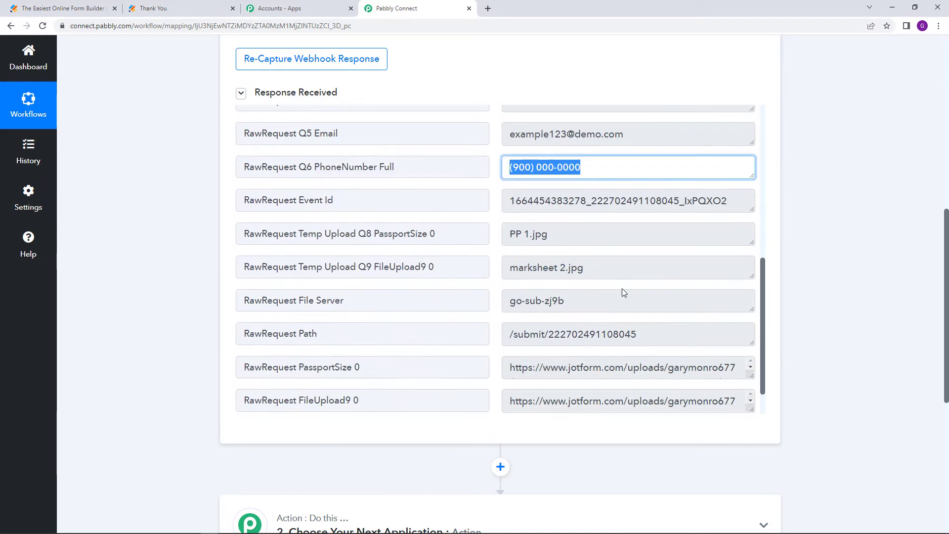
left_click_drag(509, 326, 696, 323)
scroll(697, 323, "up", 1)
scroll(637, 330, "down", 1)
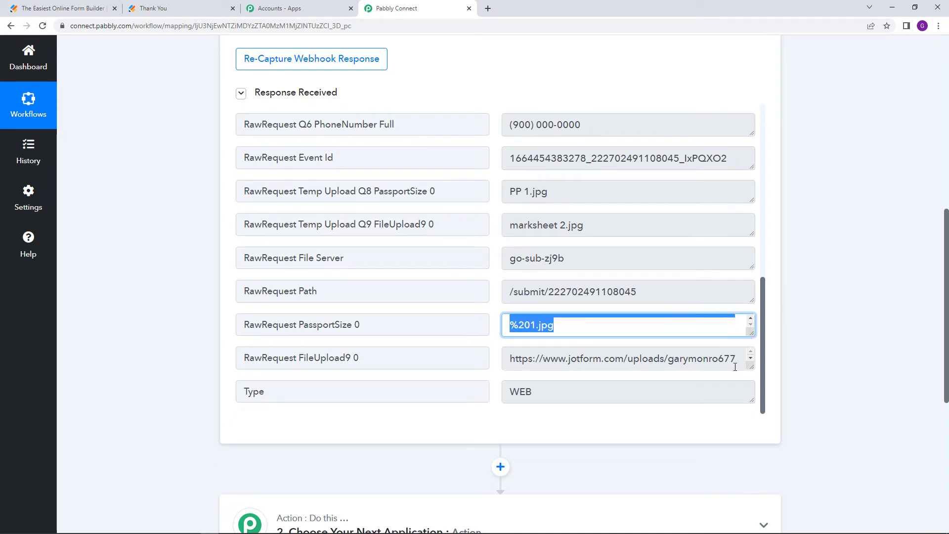
left_click_drag(749, 365, 747, 397)
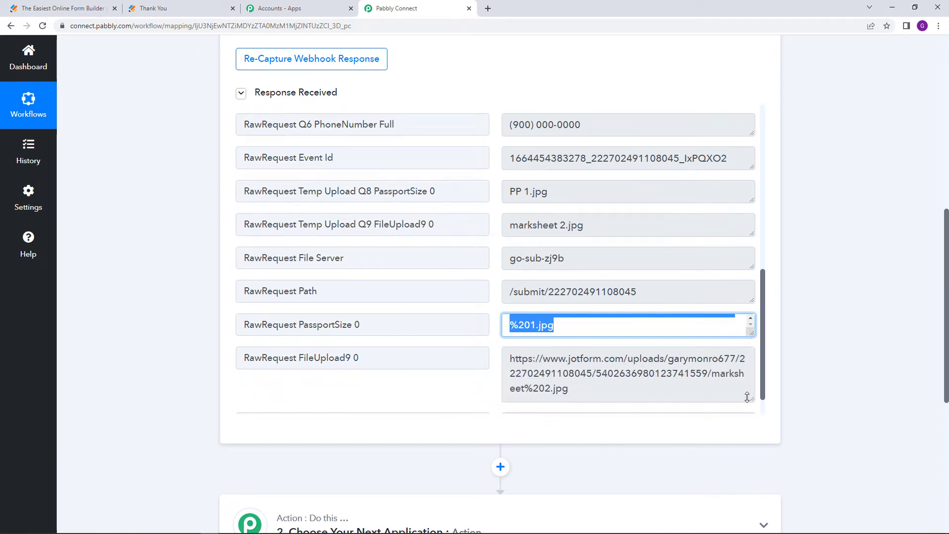
scroll(713, 383, "down", 1)
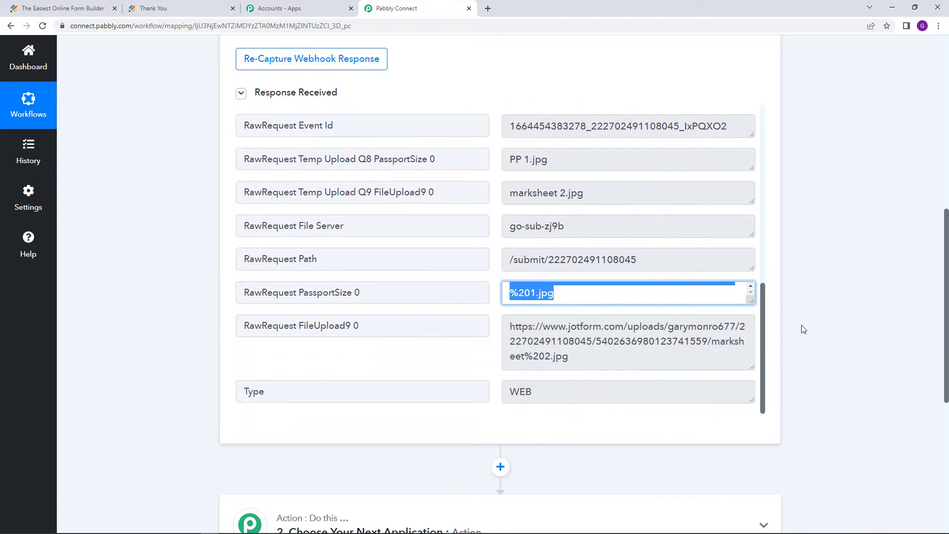
left_click(837, 296)
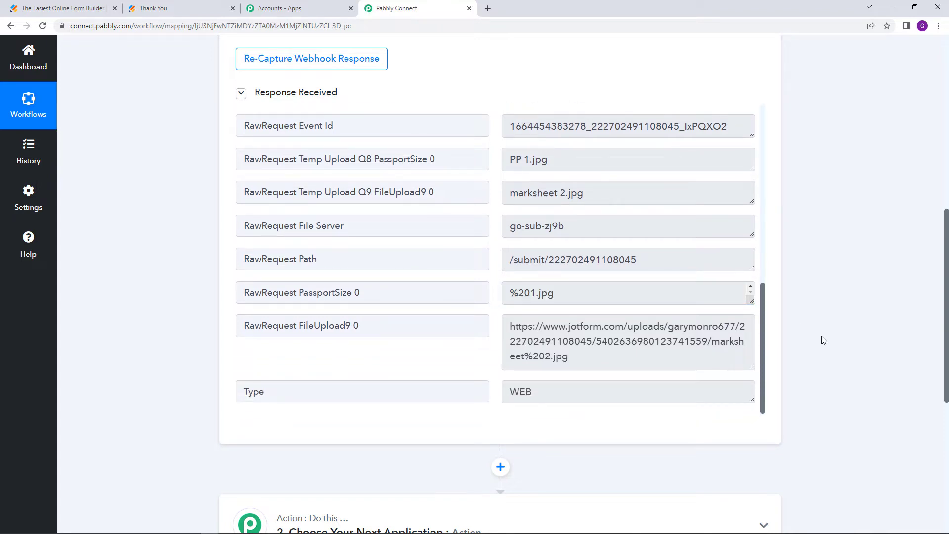
scroll(823, 340, "down", 6)
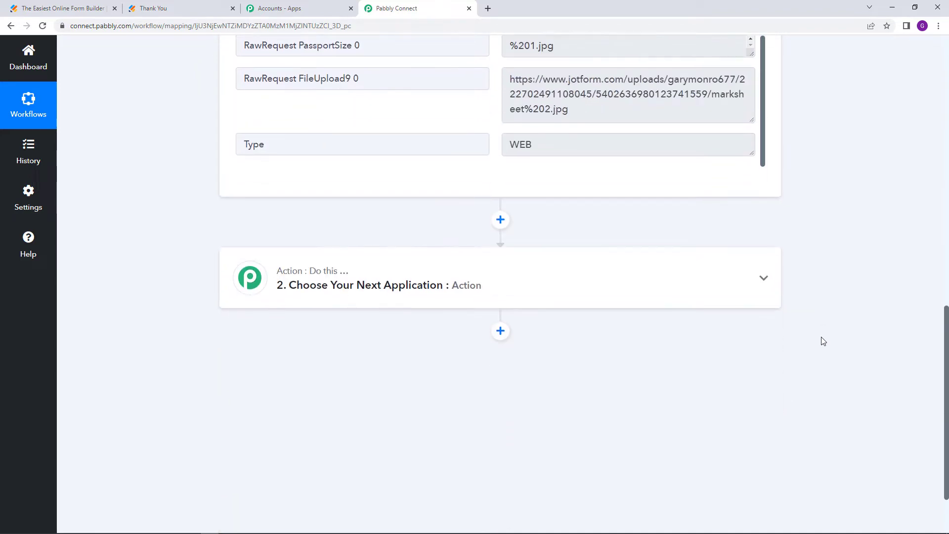
Choose Google Drive as the app for the second workflow step
left_click(382, 232)
left_click(359, 209)
type("google")
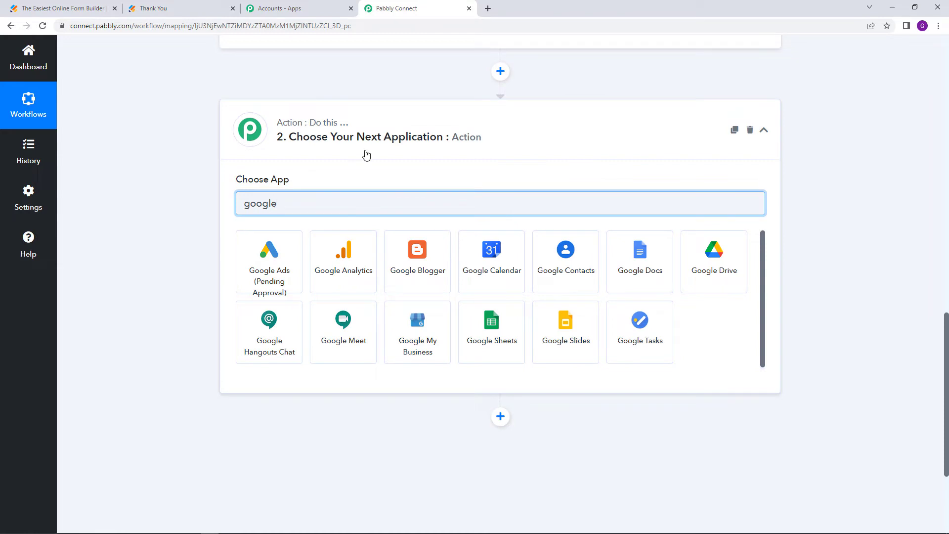
left_click(715, 250)
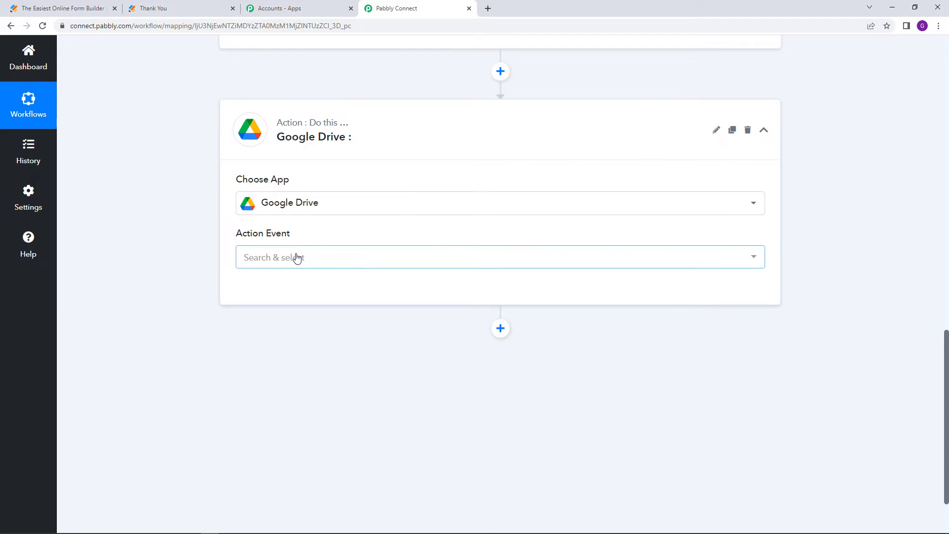
Browse the available Google Drive action events in the Action Event list
left_click(297, 258)
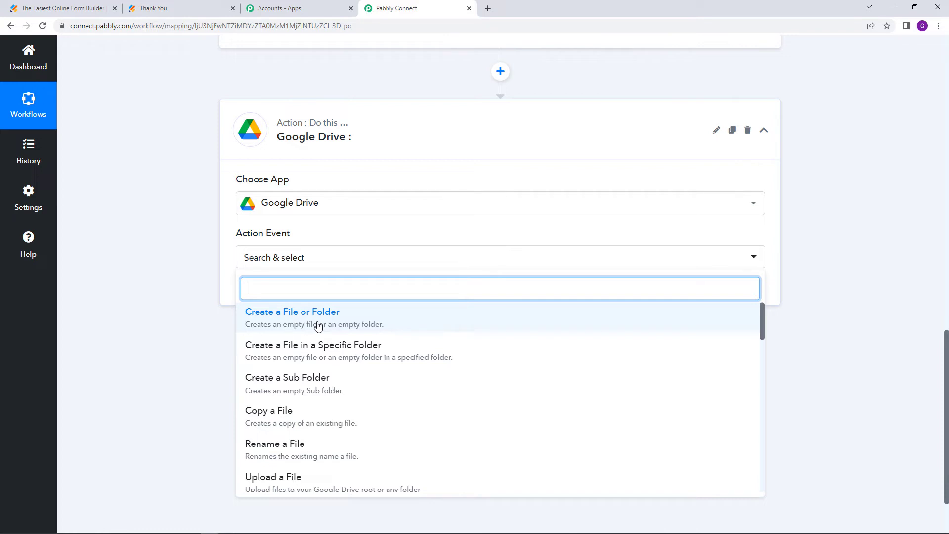
scroll(318, 327, "down", 1)
scroll(318, 329, "up", 1)
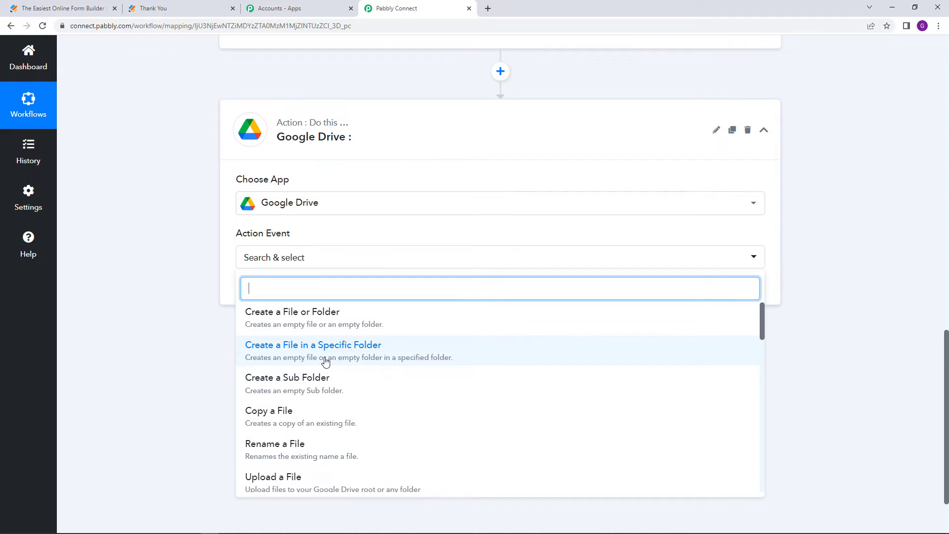
scroll(325, 361, "down", 1)
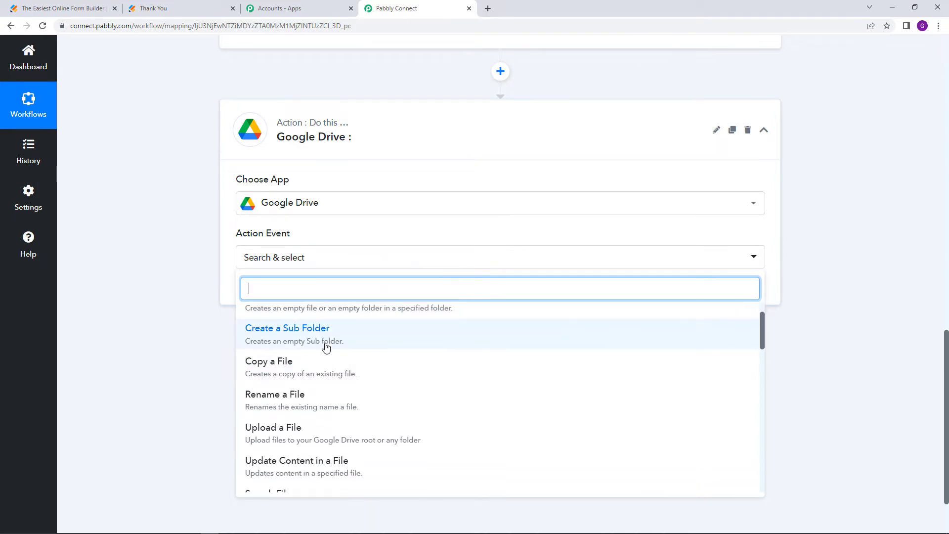
scroll(327, 349, "down", 1)
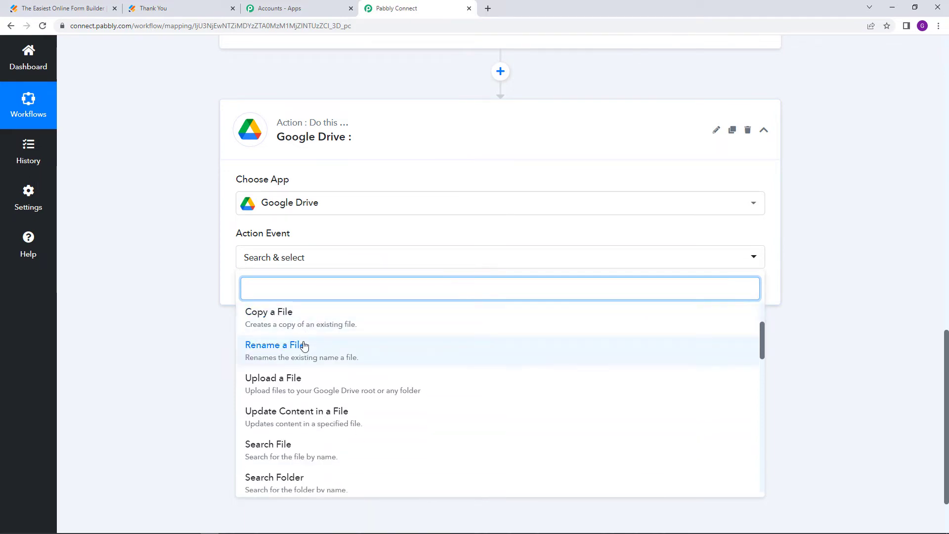
scroll(428, 374, "down", 2)
scroll(397, 413, "down", 5)
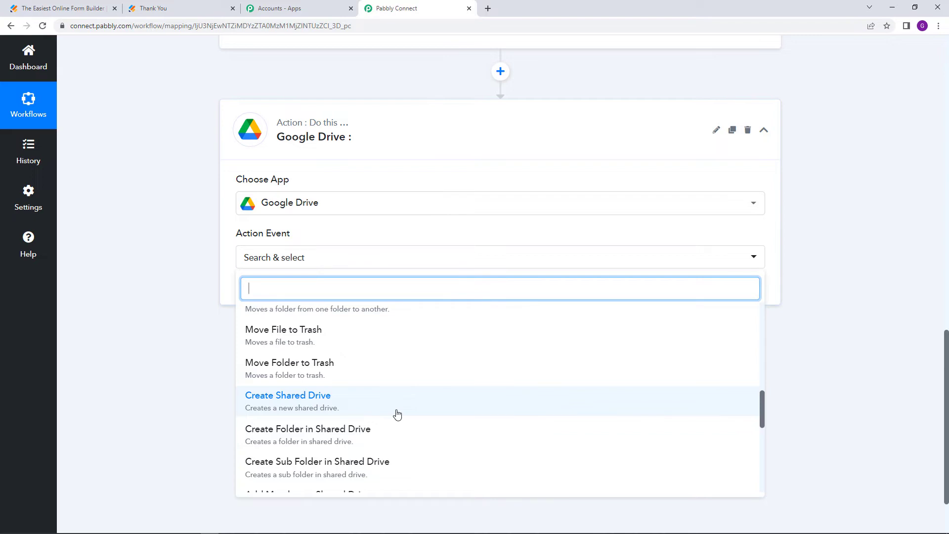
scroll(397, 413, "up", 6)
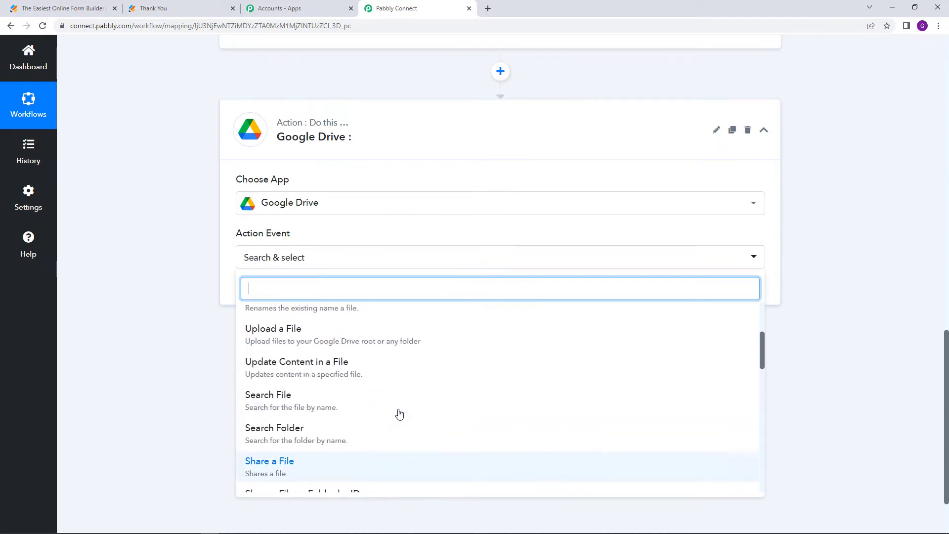
scroll(398, 413, "up", 8)
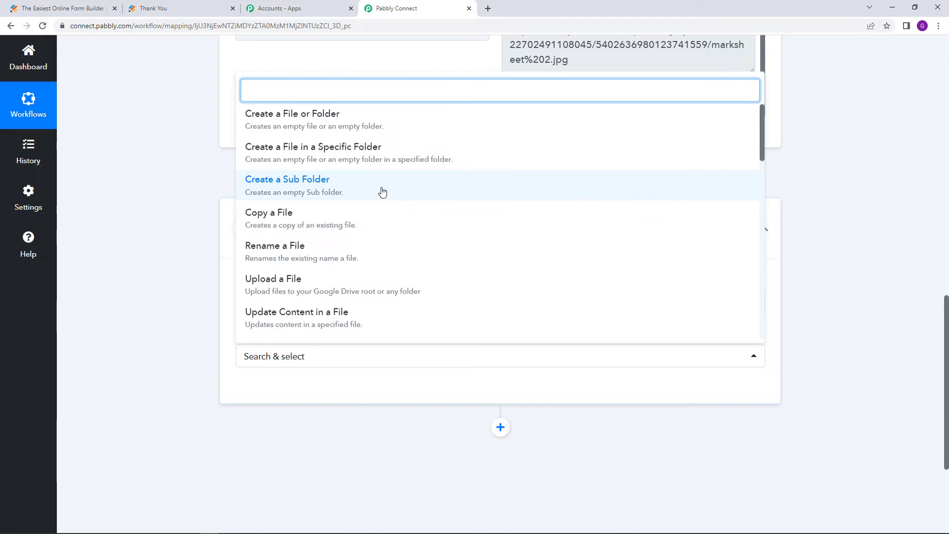
Open Google Drive in a new tab, confirm the Employees Documents folder is empty, then return to Pabbly
left_click(489, 9)
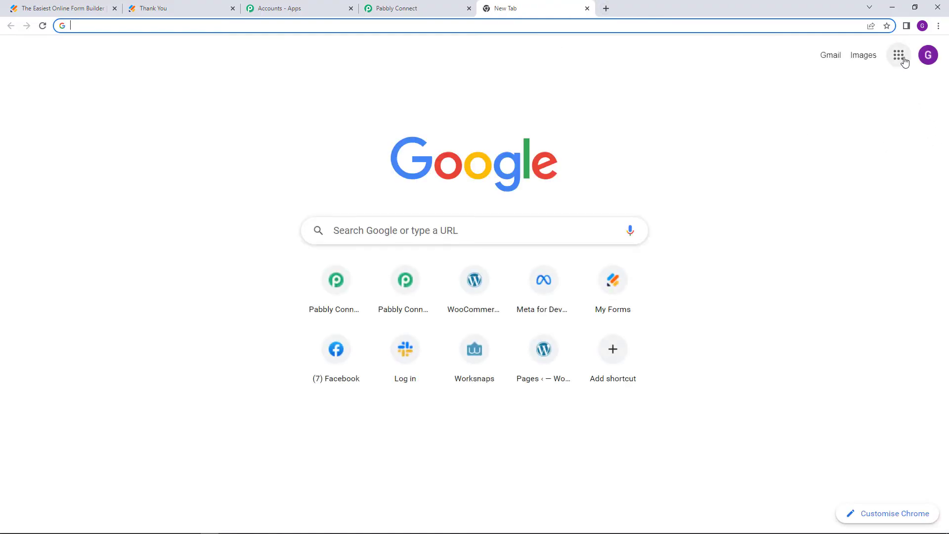
left_click(898, 56)
scroll(857, 178, "down", 2)
left_click(853, 193)
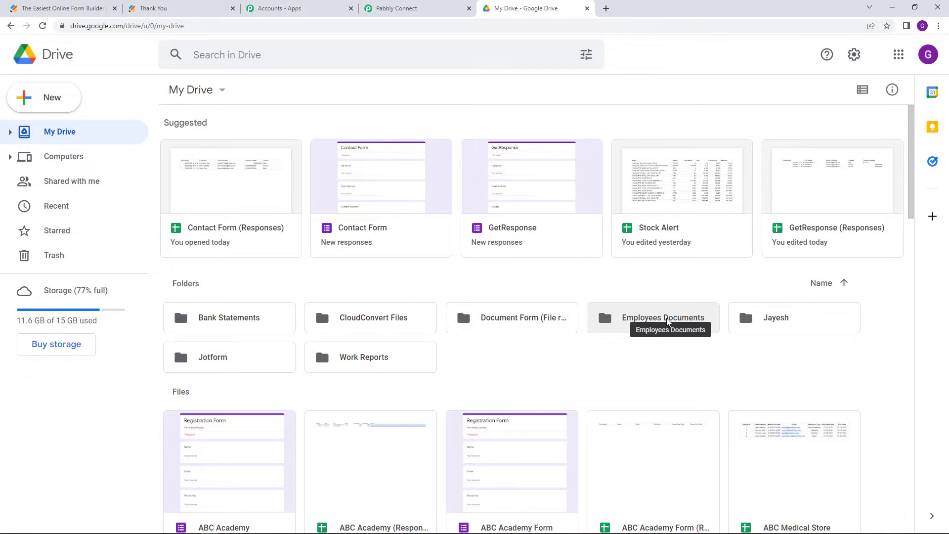
double_click(667, 320)
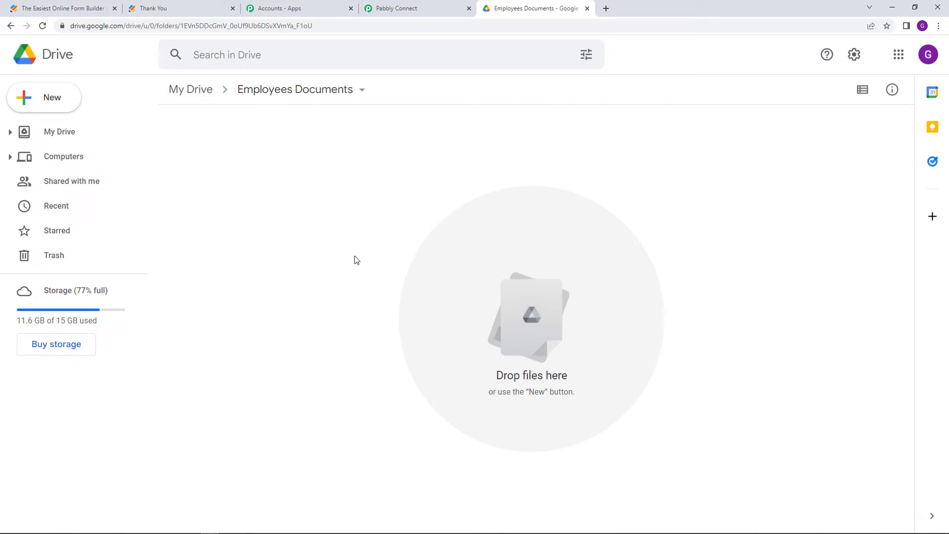
left_click(415, 7)
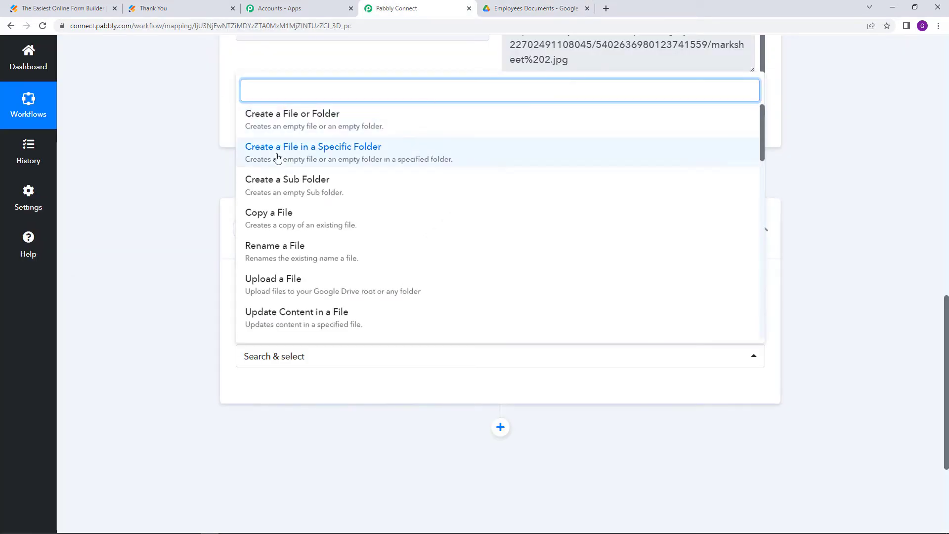
Set the Drive action to Create a Sub Folder and authorize a new Google Drive connection
left_click(320, 190)
scroll(165, 312, "down", 2)
left_click(276, 295)
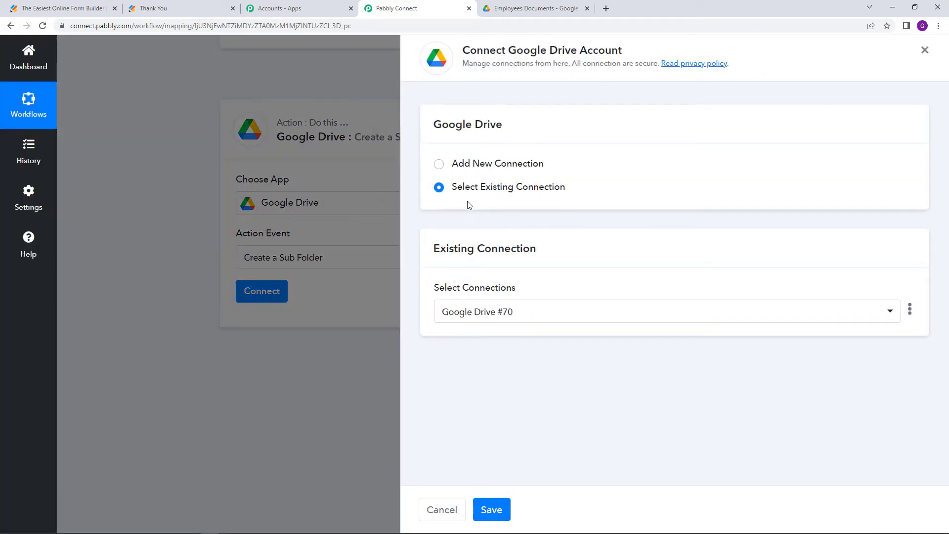
left_click(439, 165)
left_click(521, 301)
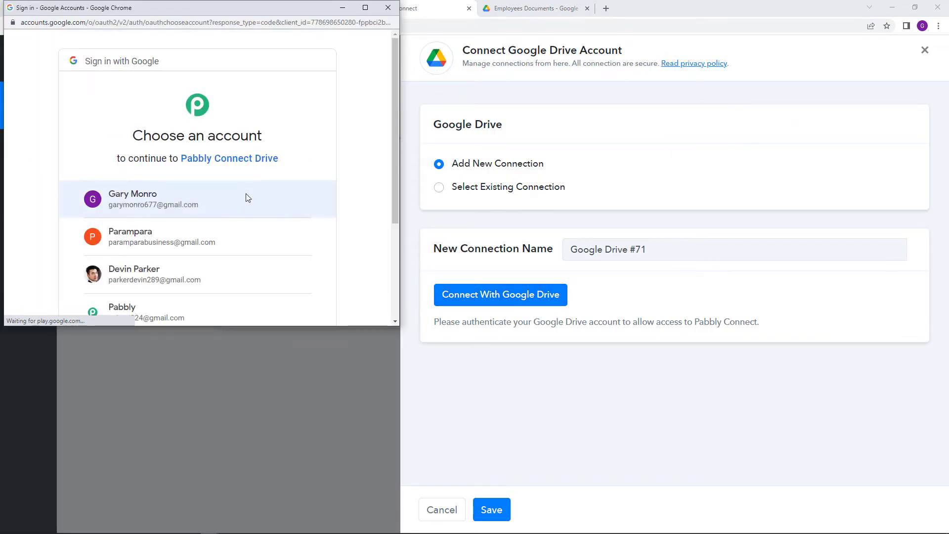
left_click(237, 204)
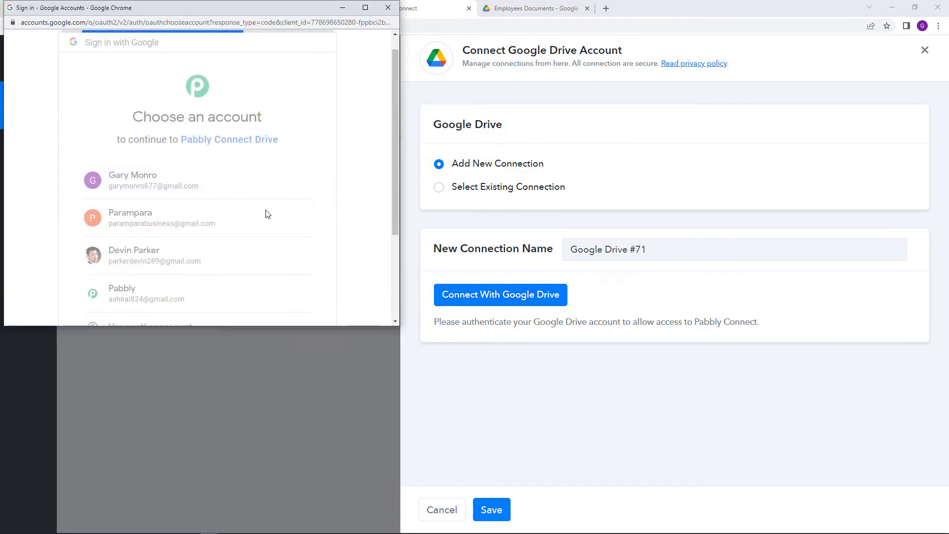
scroll(294, 215, "down", 5)
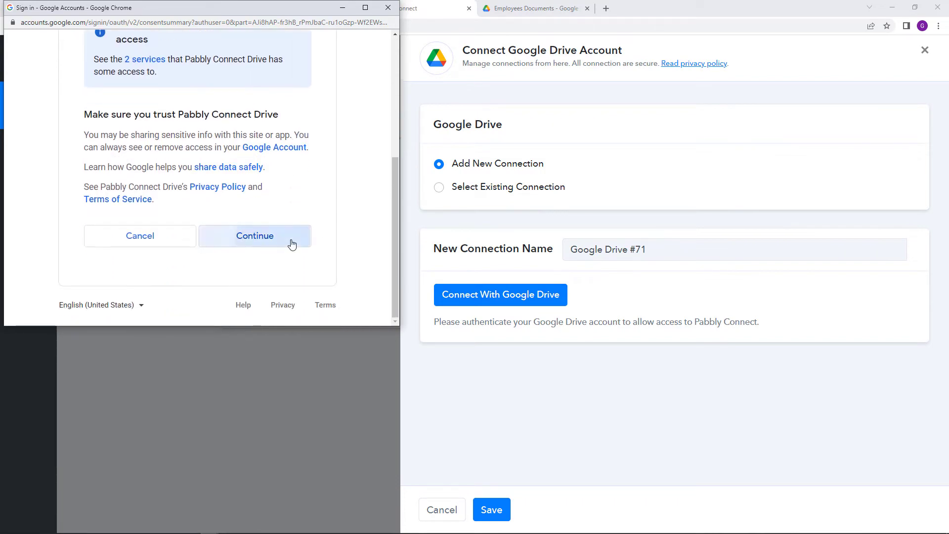
left_click(292, 243)
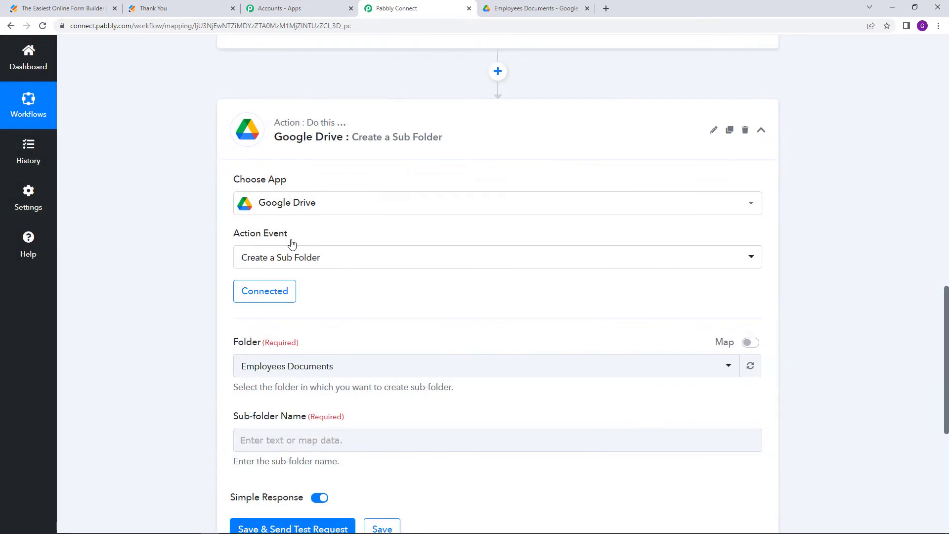
Choose Employees Documents as the parent folder for the new sub-folder
scroll(291, 244, "down", 2)
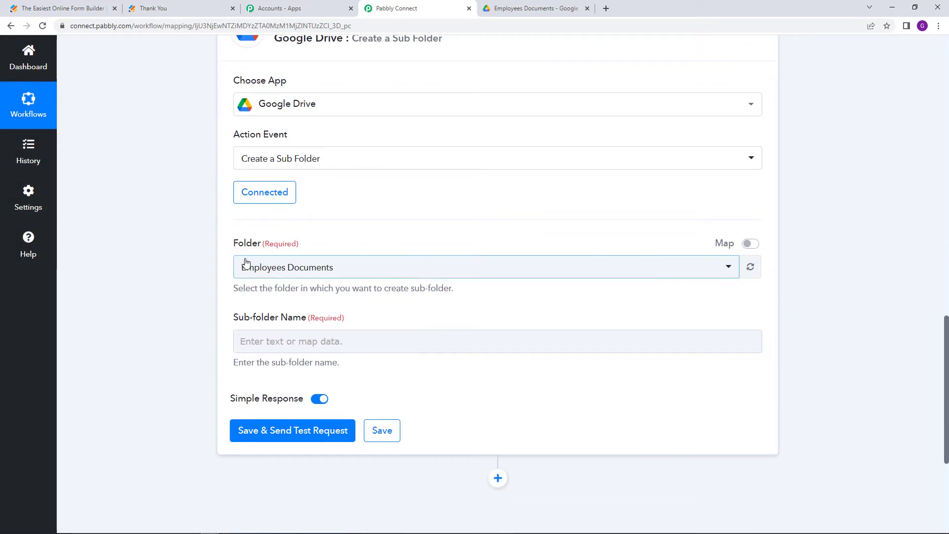
left_click(297, 269)
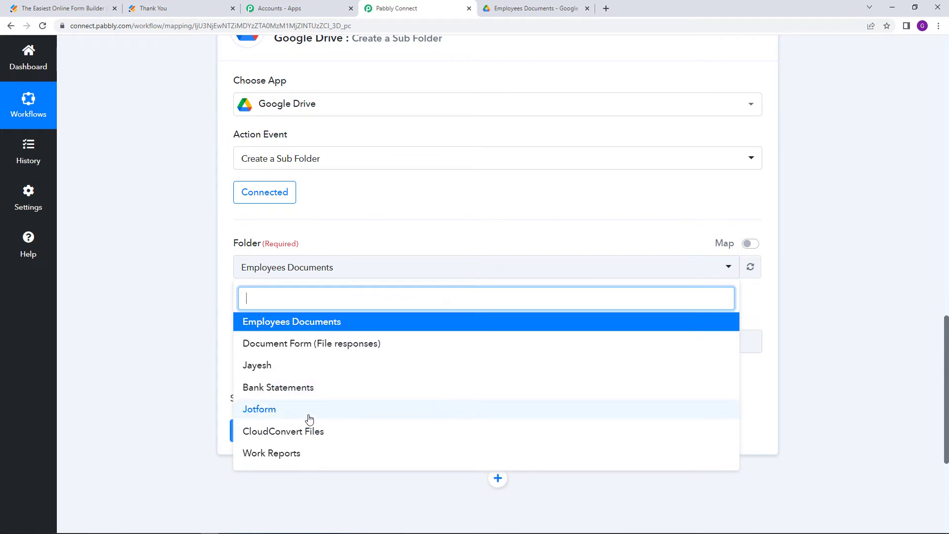
left_click(313, 321)
Locate the submitter's email value in the JotForm response data
scroll(349, 292, "down", 1)
left_click(348, 292)
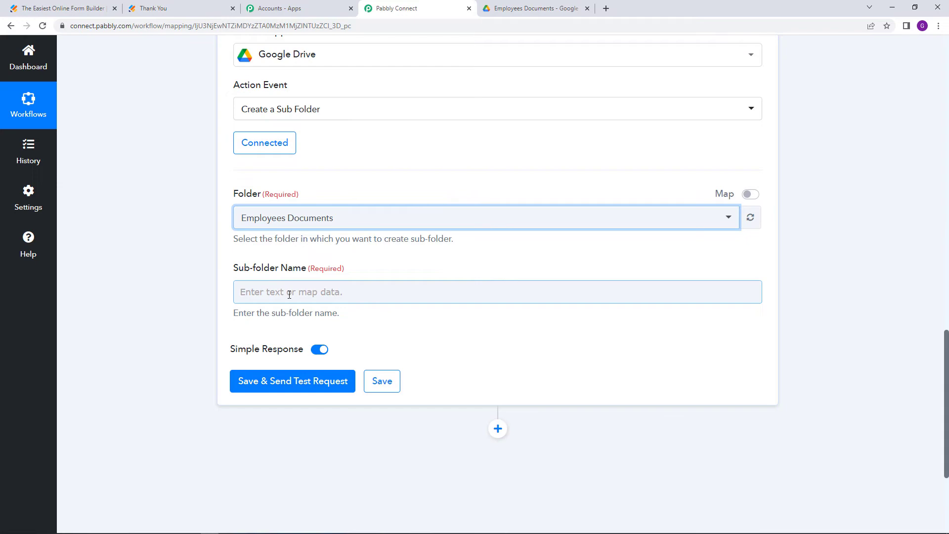
scroll(542, 170, "up", 9)
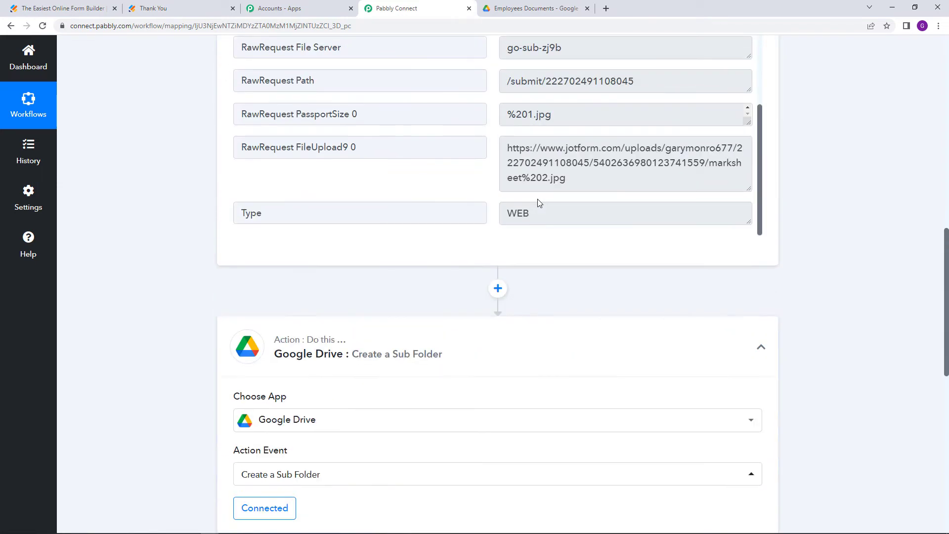
scroll(636, 148, "up", 8)
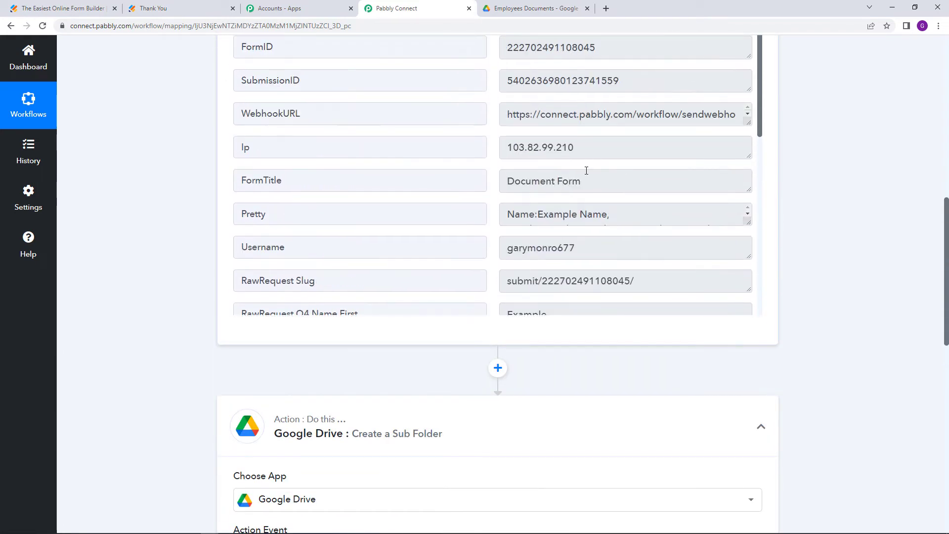
scroll(583, 173, "down", 4)
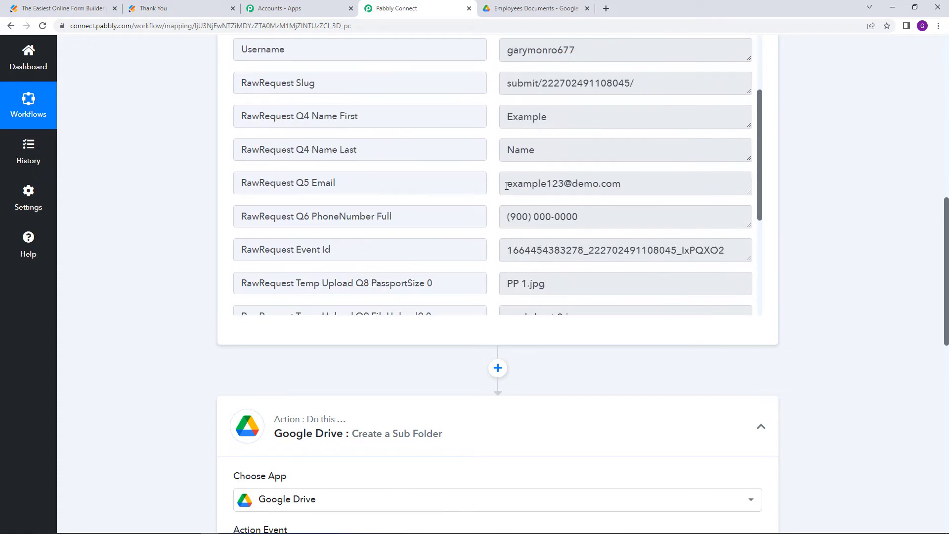
left_click_drag(507, 186, 720, 183)
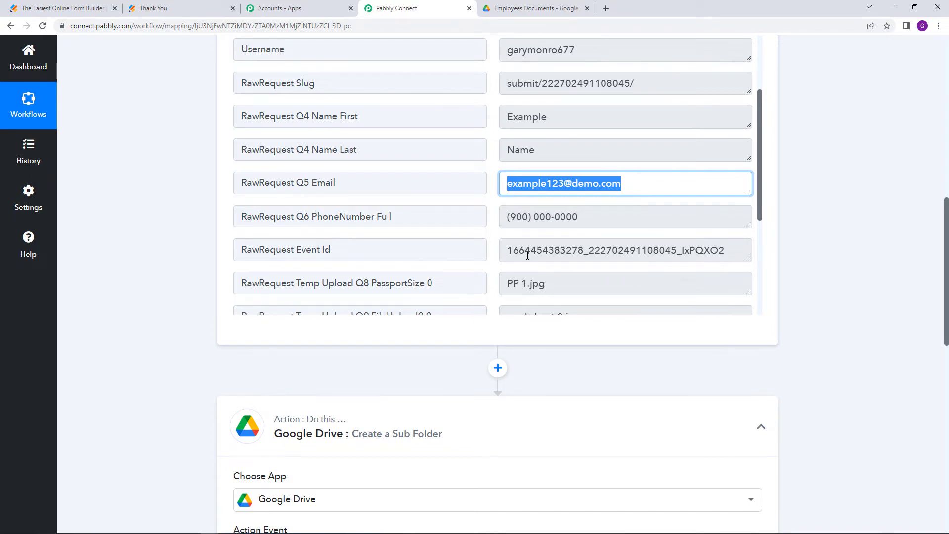
scroll(527, 256, "down", 10)
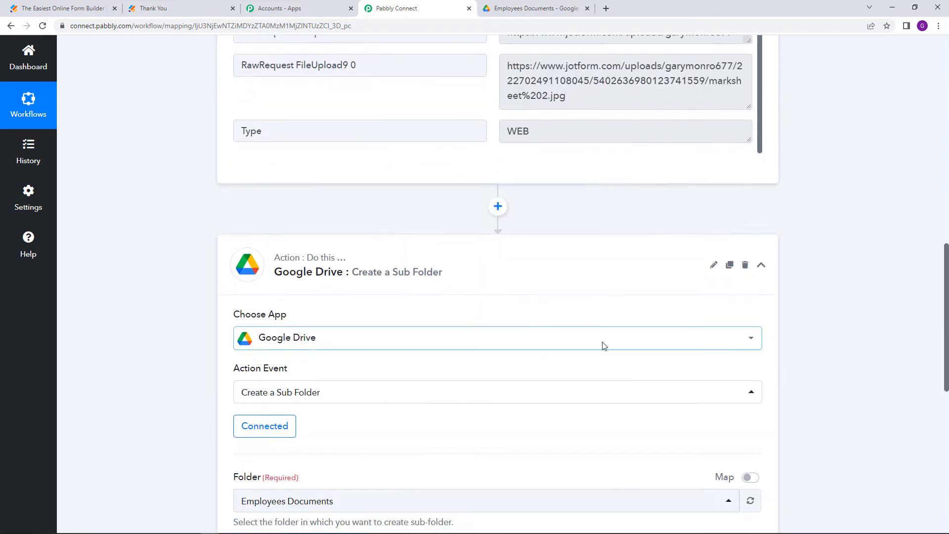
scroll(543, 336, "down", 1)
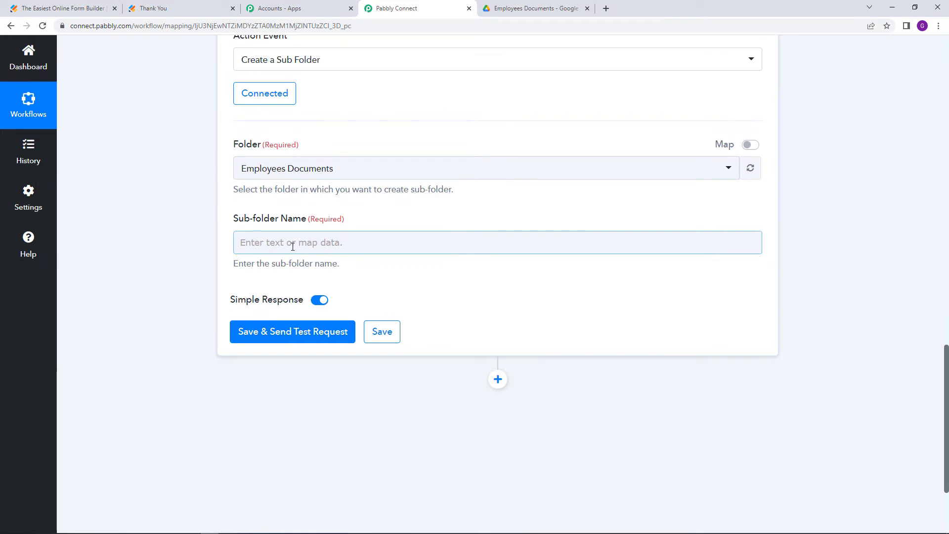
Map JotForm New Response RawRequest Q5 Email into the Sub-folder Name field
left_click(293, 246)
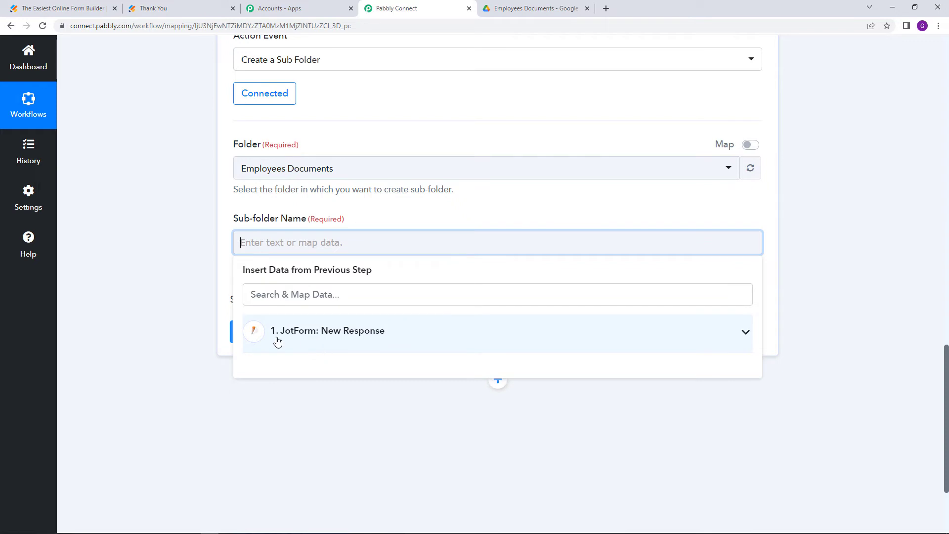
left_click(416, 331)
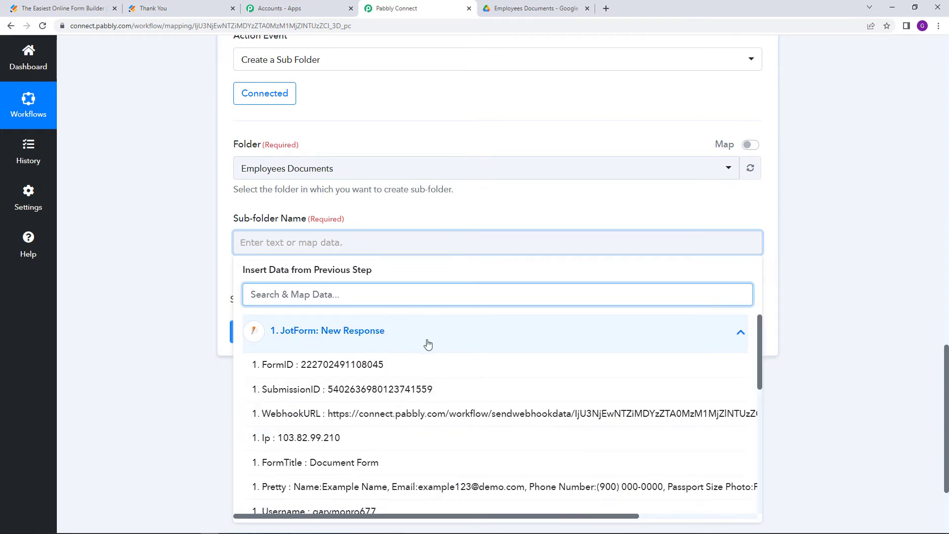
scroll(426, 343, "down", 3)
scroll(429, 343, "down", 2)
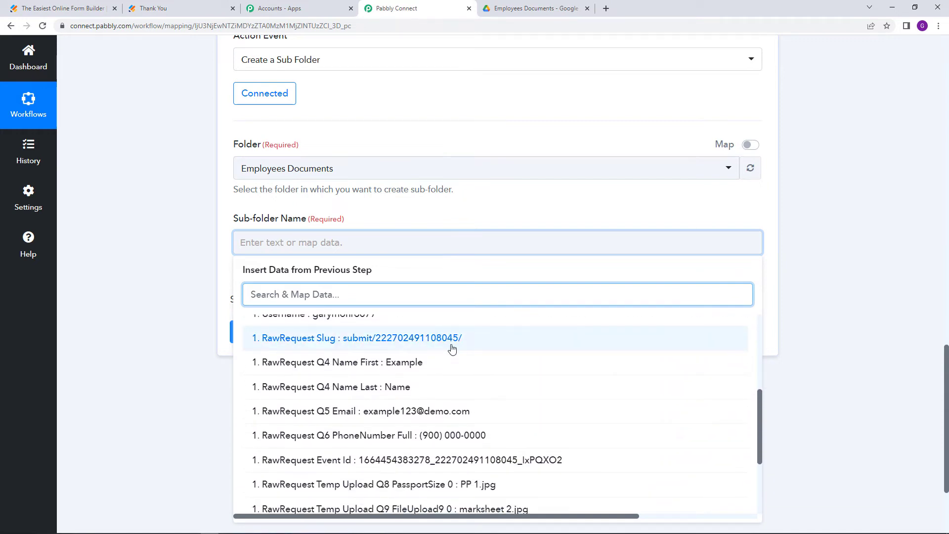
left_click(303, 414)
left_click(163, 335)
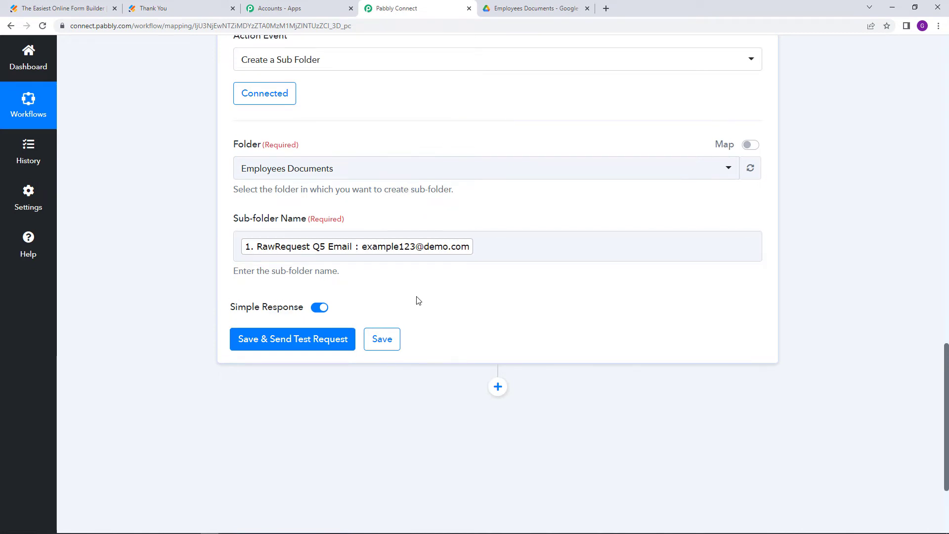
Save and test the Create a Sub Folder step, checking the returned folder Id and Name
left_click(267, 341)
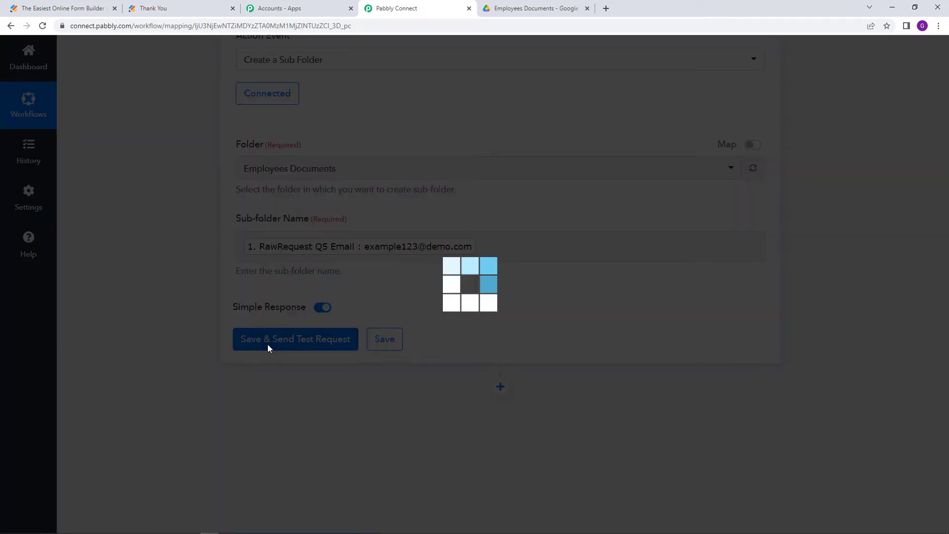
scroll(525, 343, "down", 2)
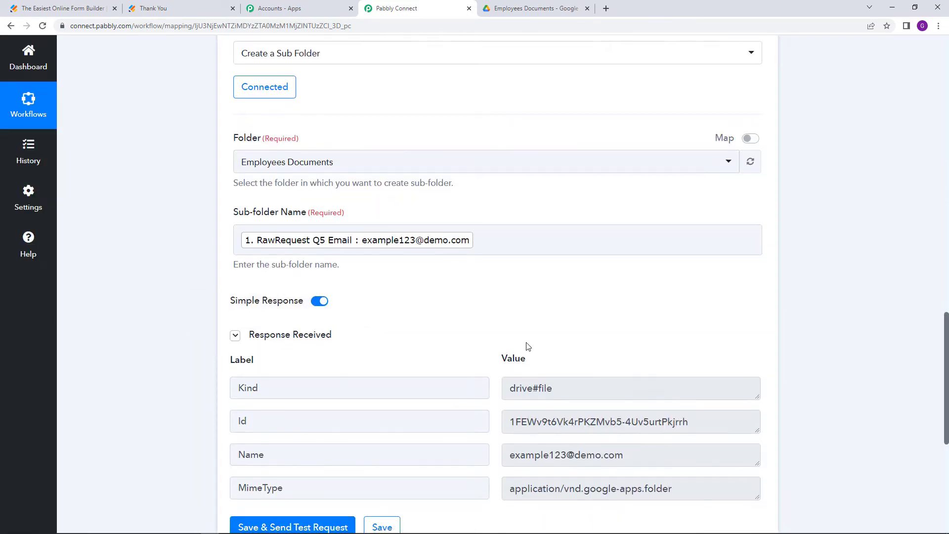
scroll(525, 345, "down", 2)
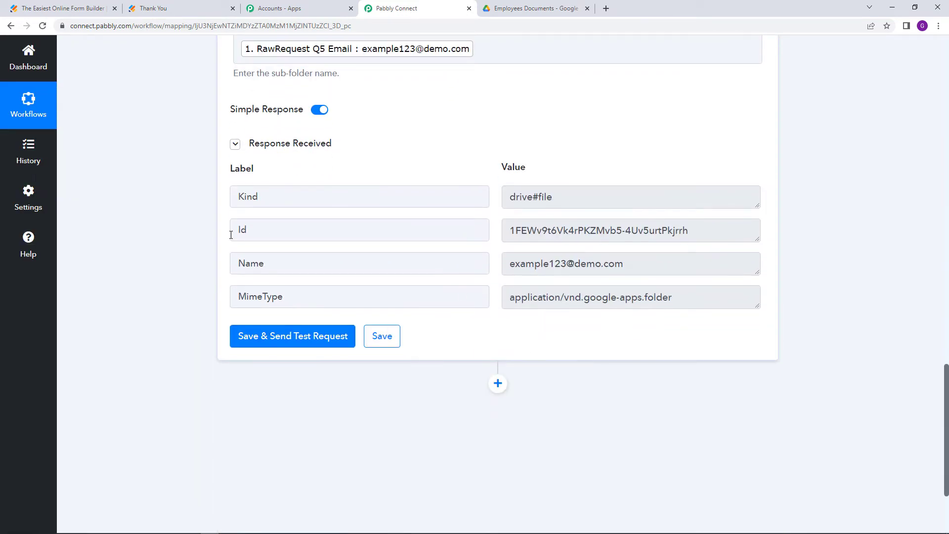
left_click_drag(510, 231, 701, 232)
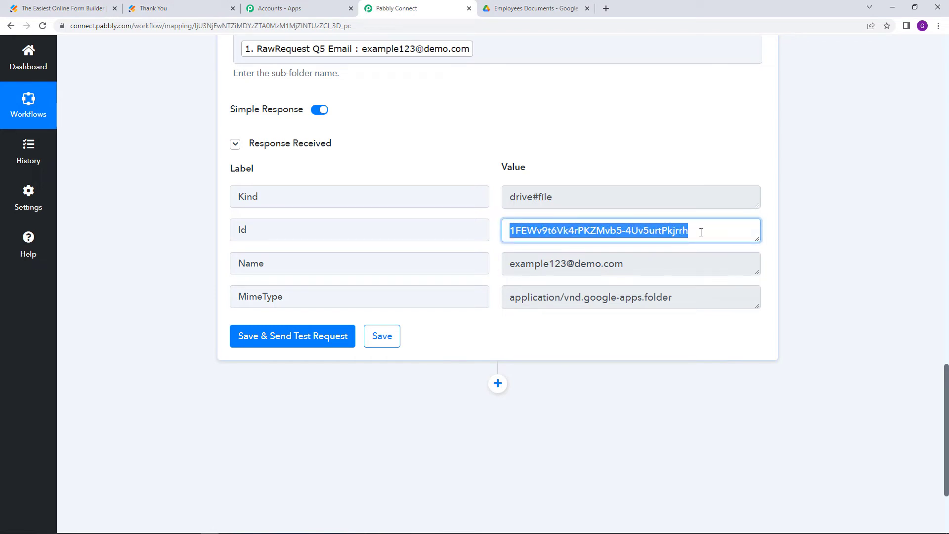
scroll(558, 346, "up", 2)
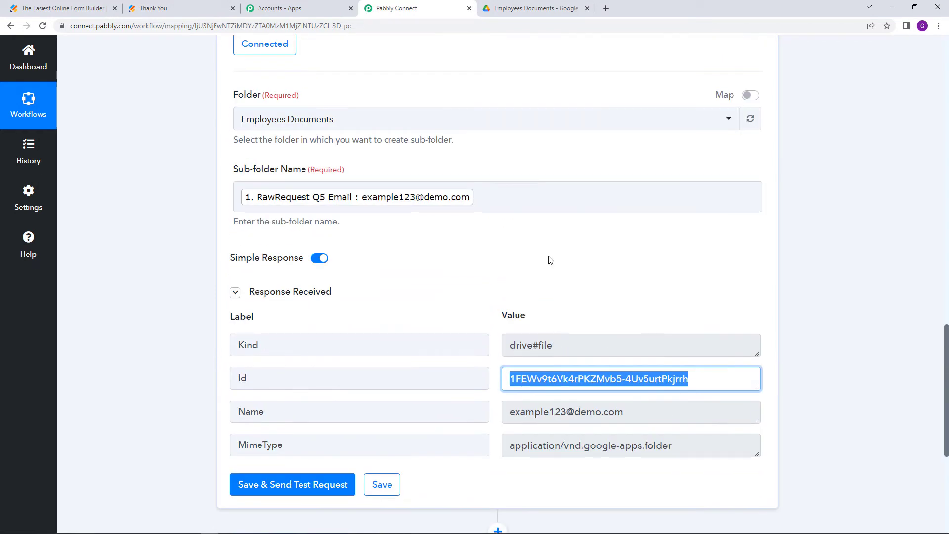
left_click(511, 9)
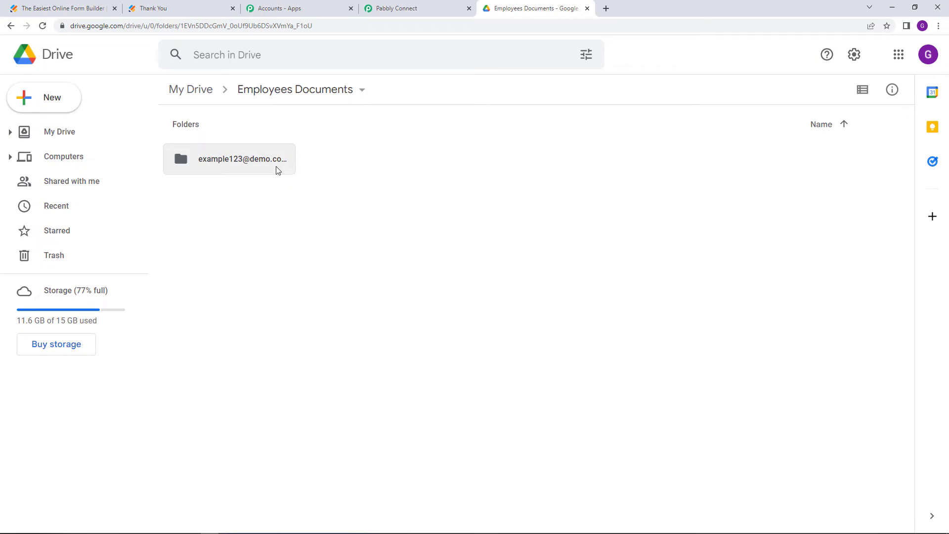
Back in Pabbly Connect, review the Drive step's response Id, Name and MimeType
left_click(398, 8)
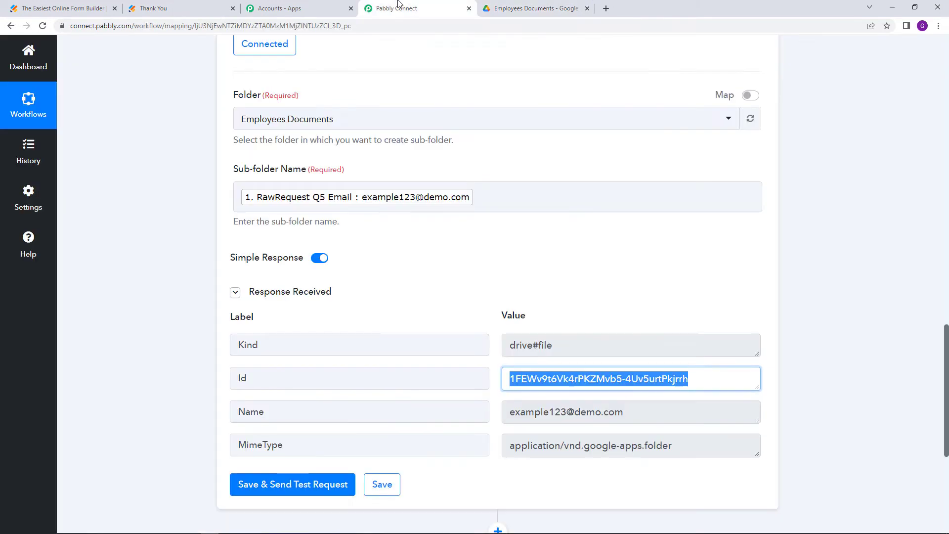
left_click(649, 300)
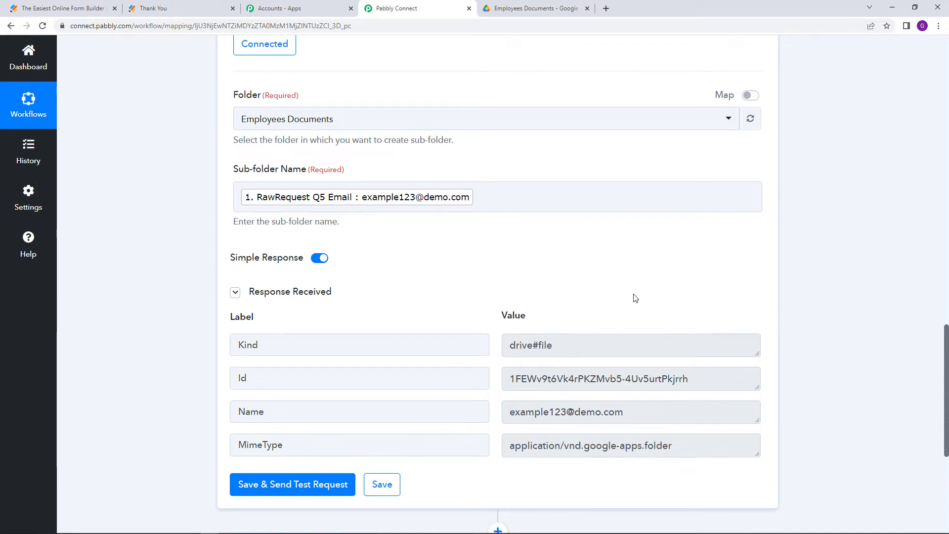
scroll(589, 306, "down", 5)
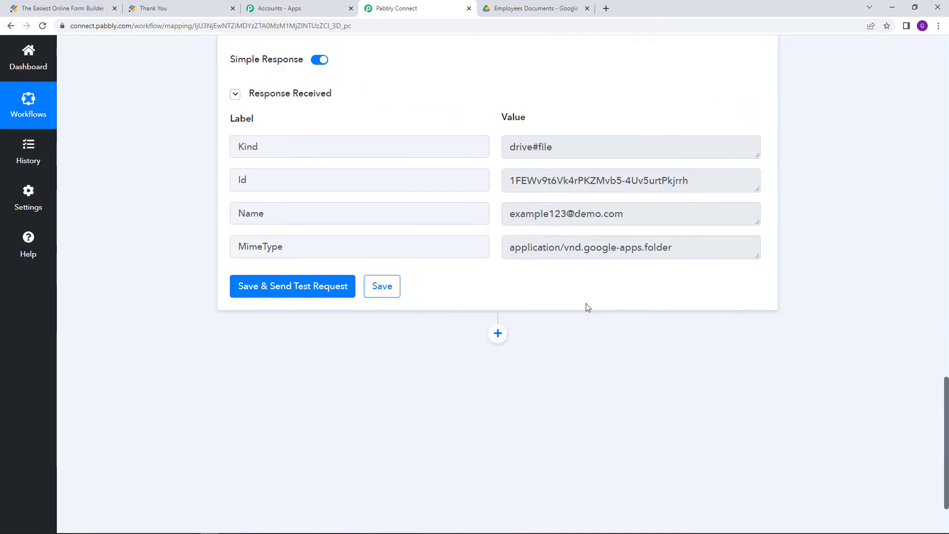
Add a Google Drive Upload a File step using the existing Drive connection
left_click(497, 248)
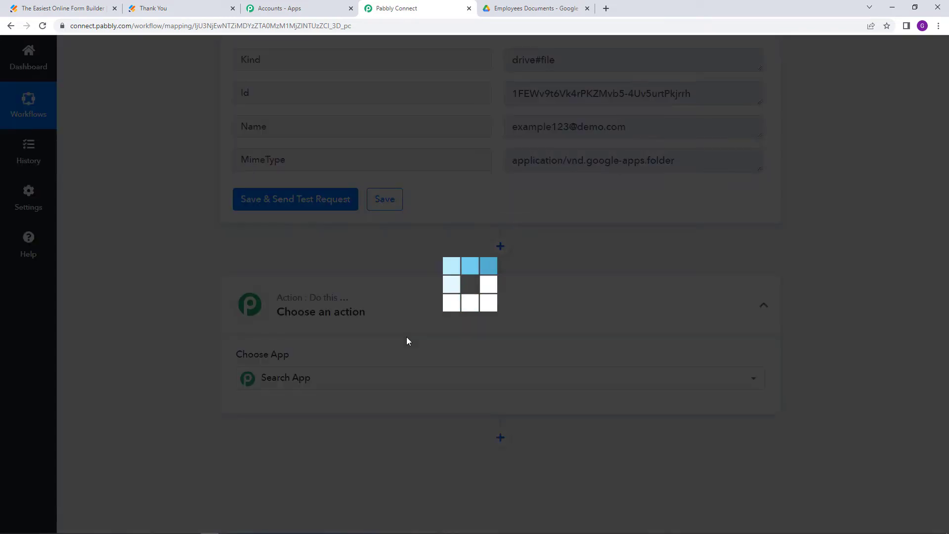
scroll(385, 312, "down", 2)
type("google")
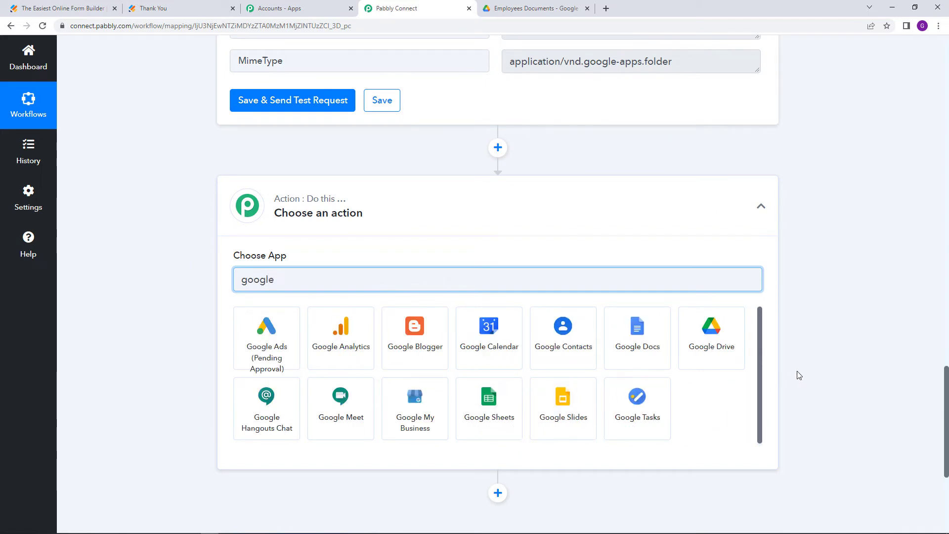
left_click(708, 352)
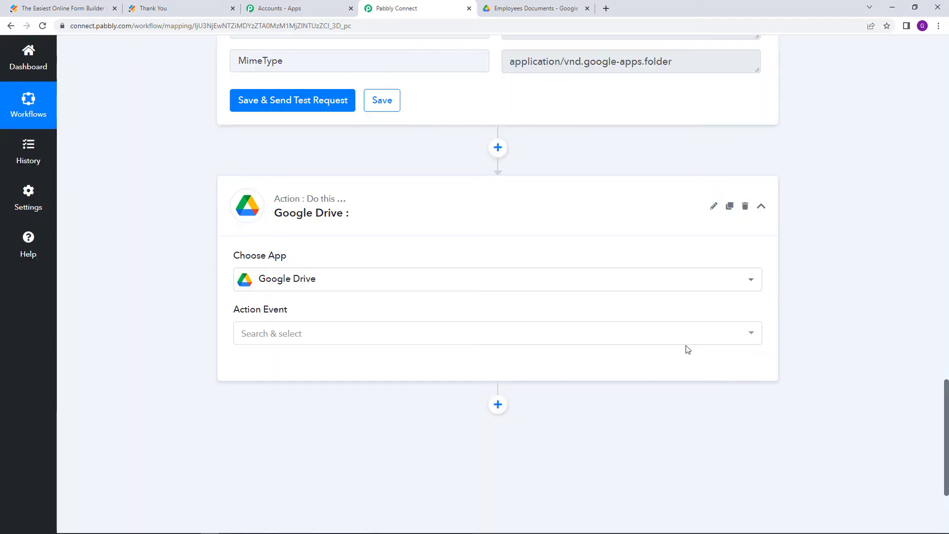
left_click(260, 328)
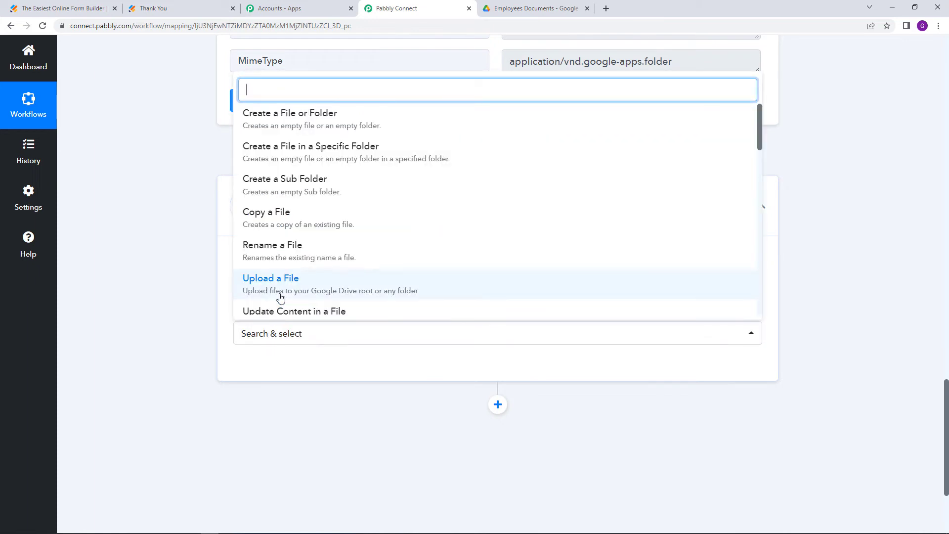
left_click(341, 286)
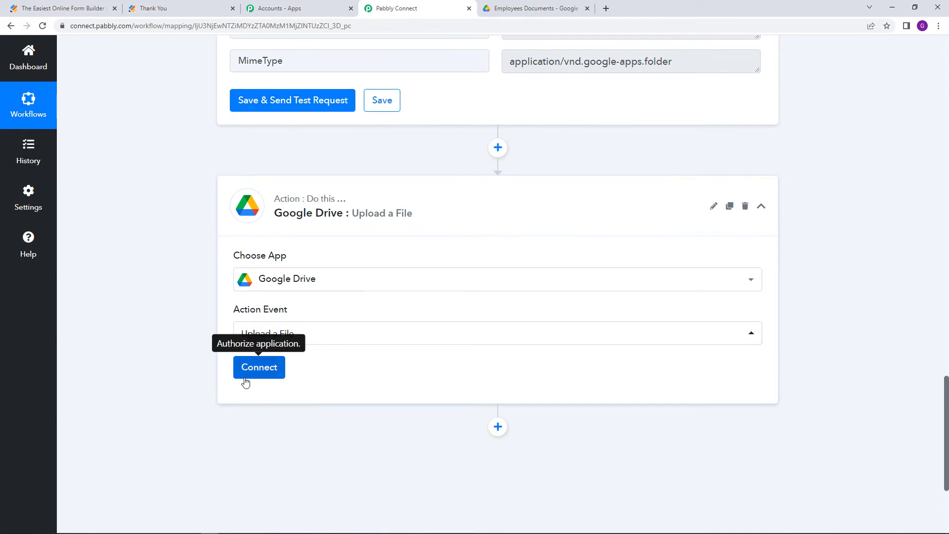
left_click(255, 373)
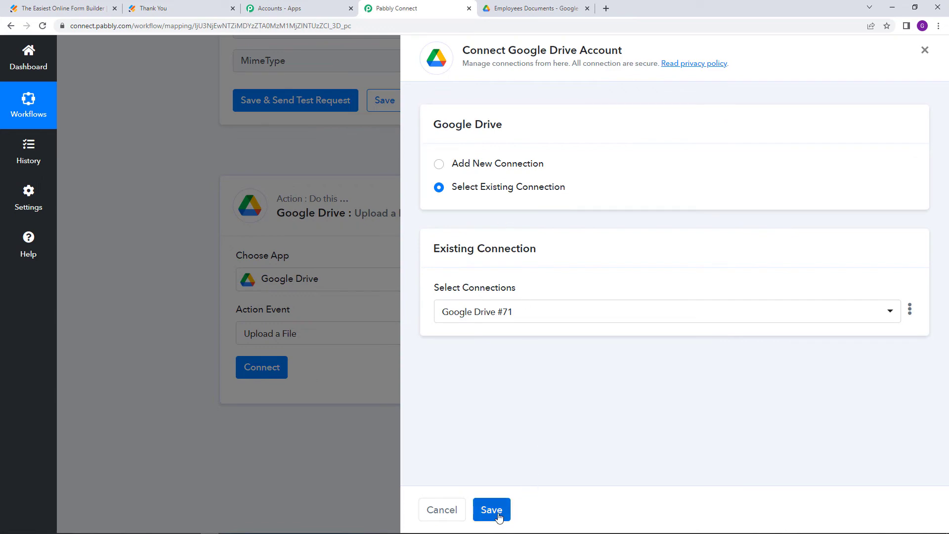
left_click(498, 514)
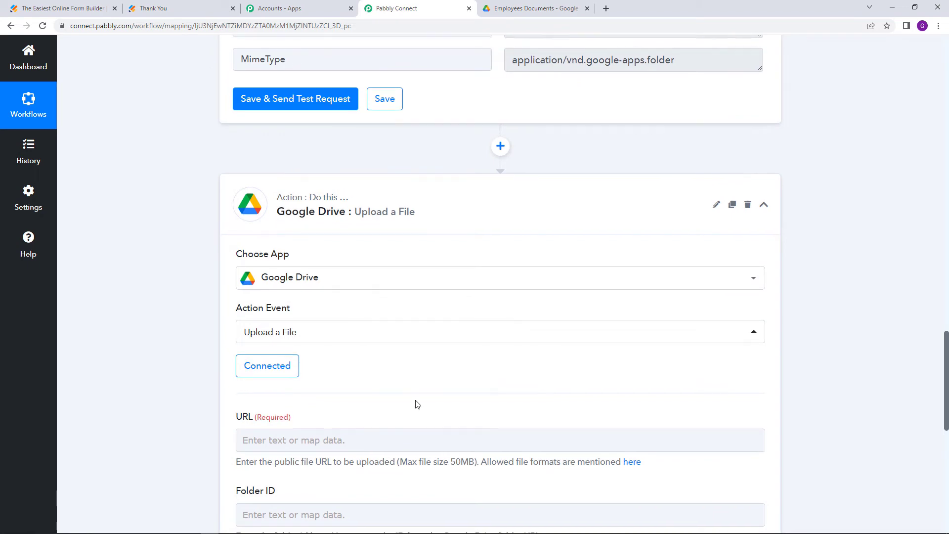
scroll(413, 402, "down", 3)
Map the JotForm PassportSize 0 file link into the upload URL field
scroll(415, 404, "down", 3)
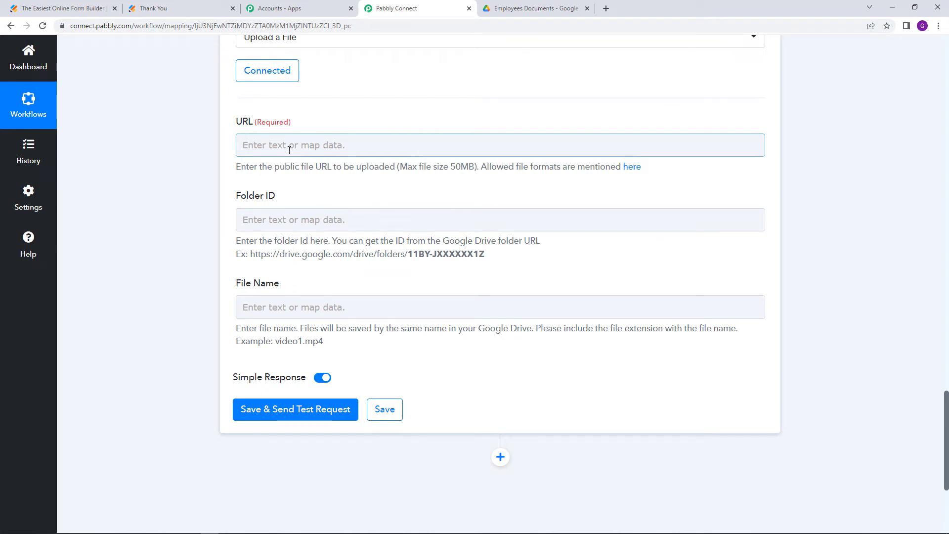
left_click(290, 149)
left_click(451, 231)
scroll(466, 320, "down", 5)
scroll(466, 321, "down", 1)
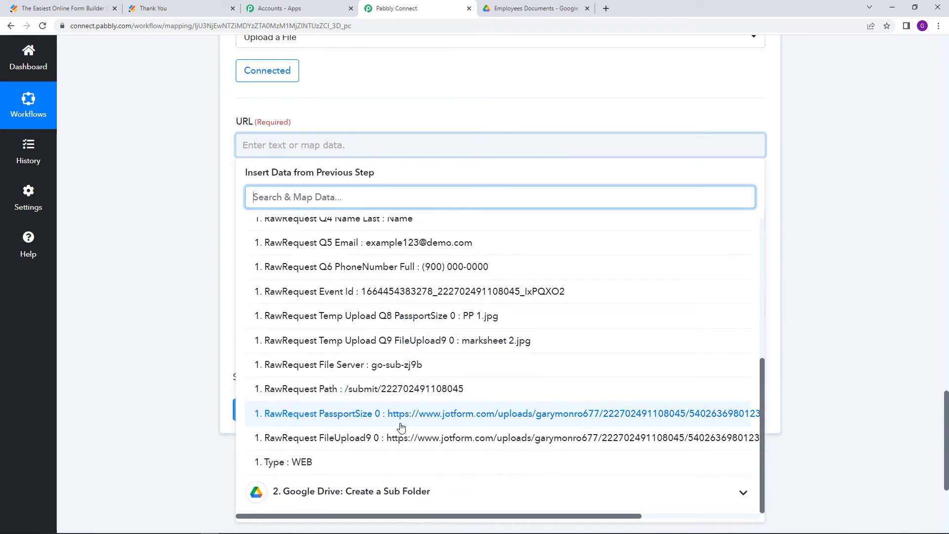
left_click(365, 421)
left_click(141, 303)
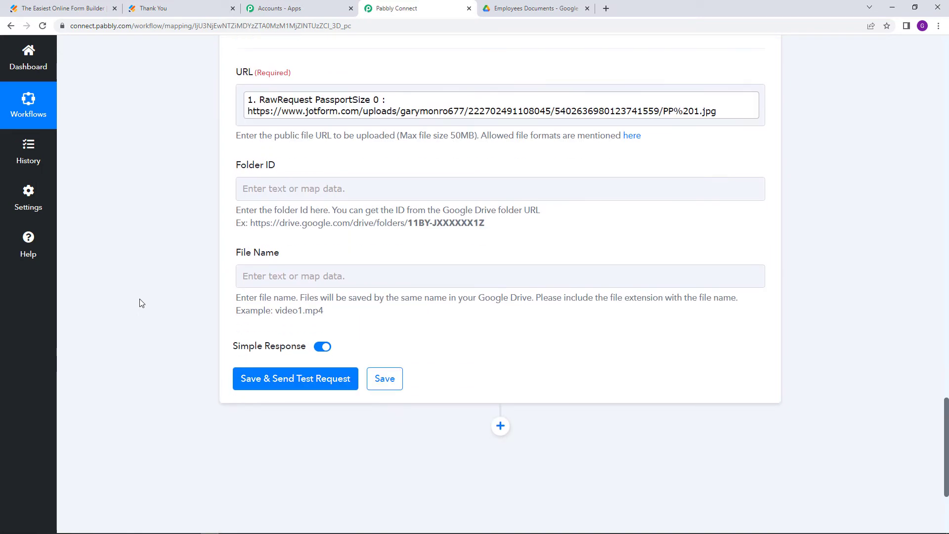
Find the created sub-folder's Id value in the earlier step's response
left_click_drag(238, 218, 285, 220)
left_click(303, 221)
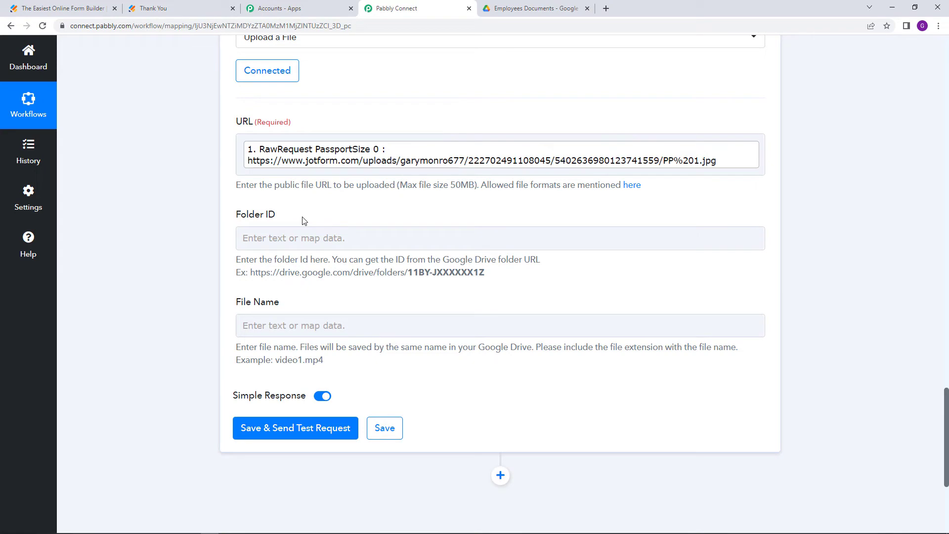
left_click(317, 239)
scroll(330, 247, "up", 2)
scroll(330, 252, "up", 7)
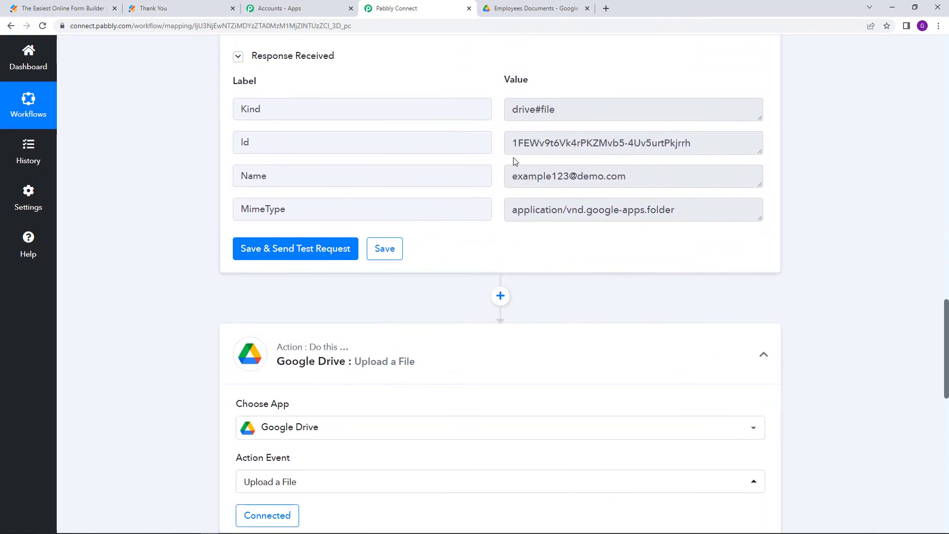
left_click(519, 147)
key("ctrl+a")
scroll(475, 326, "down", 8)
Map the Id from '2. Google Drive: Create a Sub Folder' into Folder ID
left_click(339, 283)
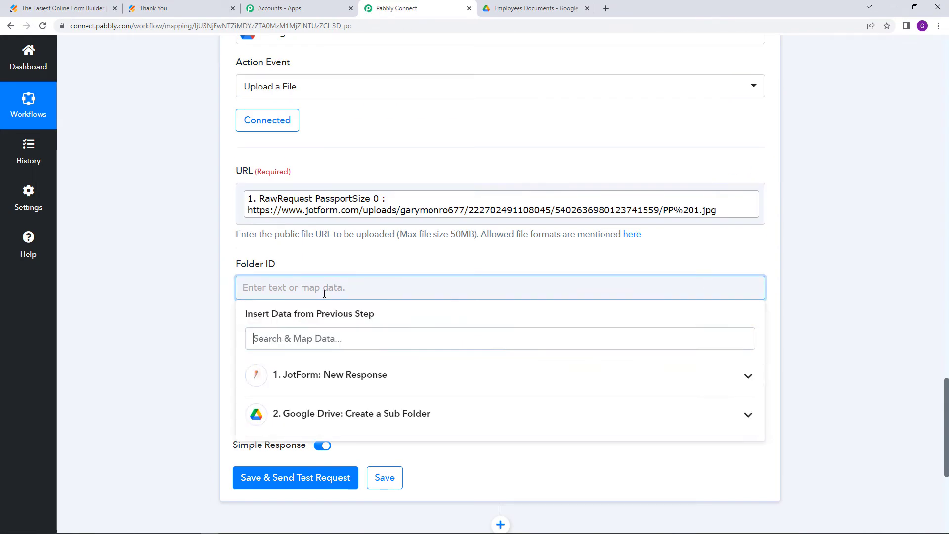
scroll(340, 304, "down", 2)
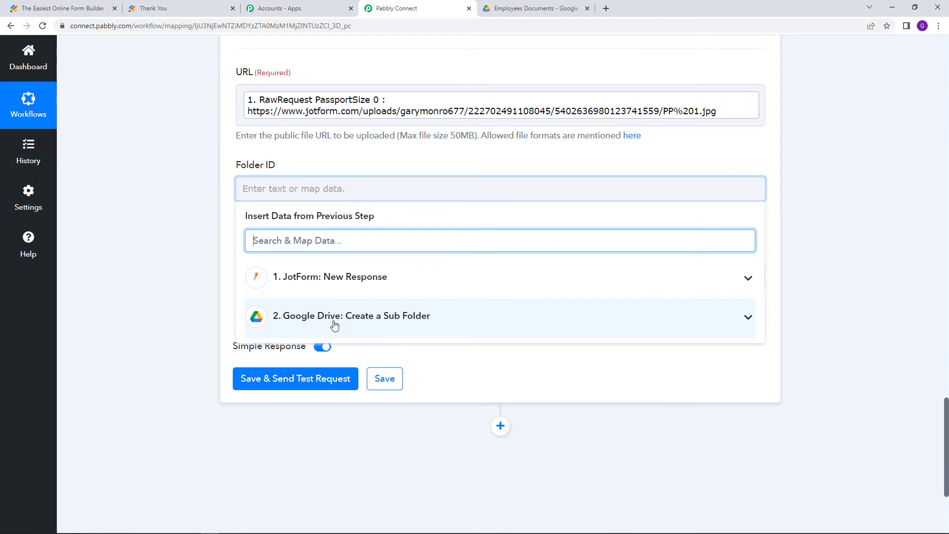
left_click(382, 319)
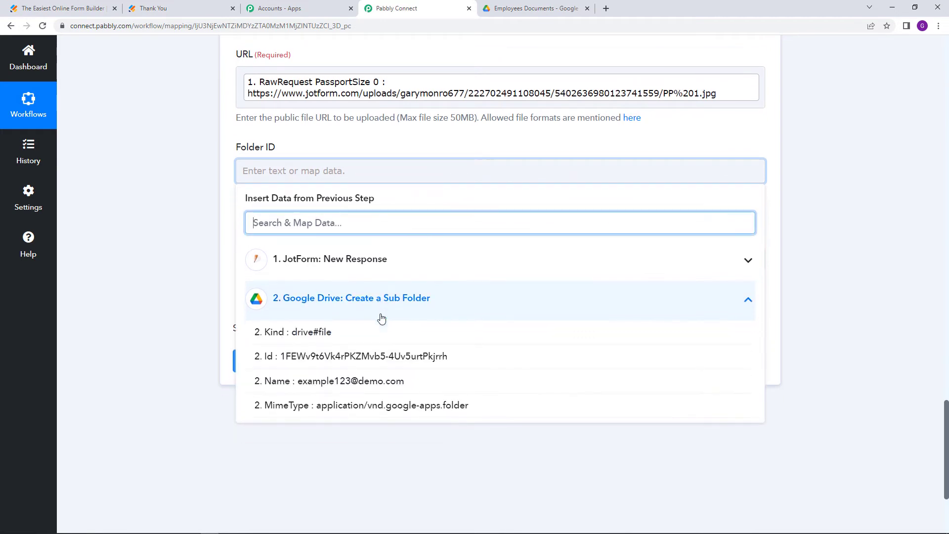
scroll(297, 331, "down", 1)
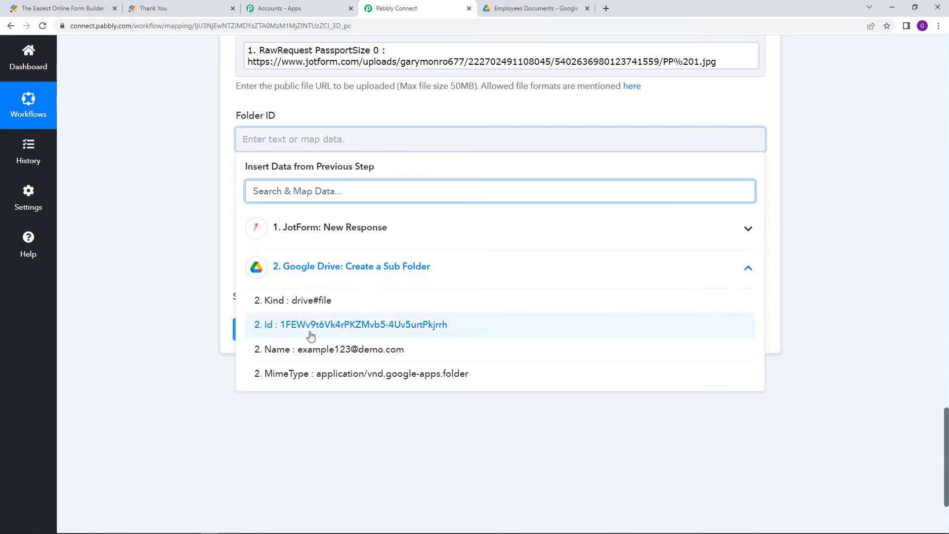
left_click(309, 333)
scroll(147, 331, "up", 2)
scroll(148, 346, "down", 1)
left_click(294, 288)
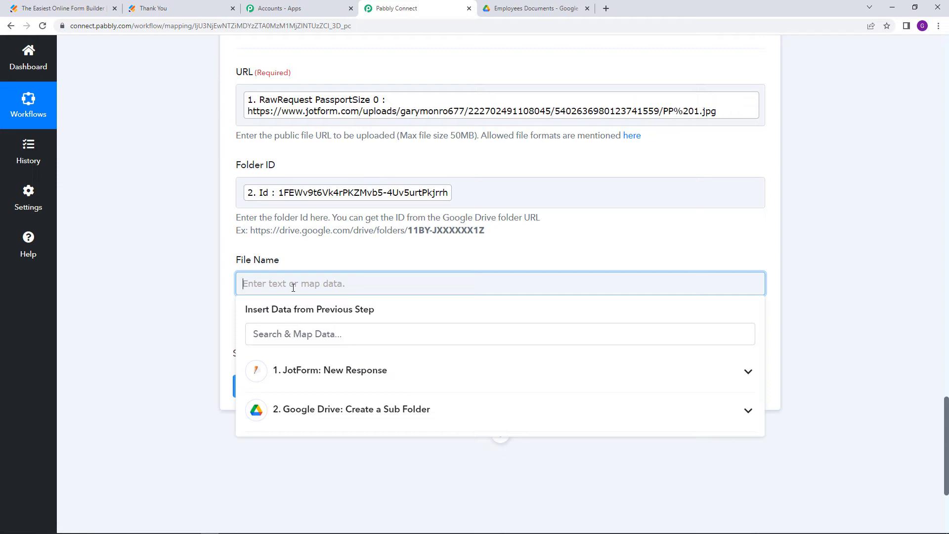
Name the file 'Passport Photo' and send a test upload request
type("PassPort Photo")
left_click(99, 292)
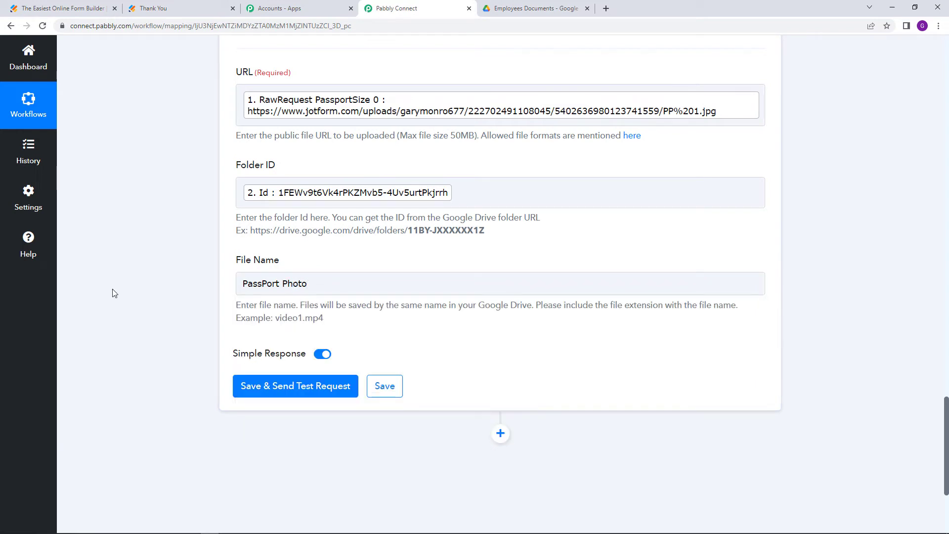
left_click(267, 285)
key("BackSpace")
type("p")
left_click(201, 313)
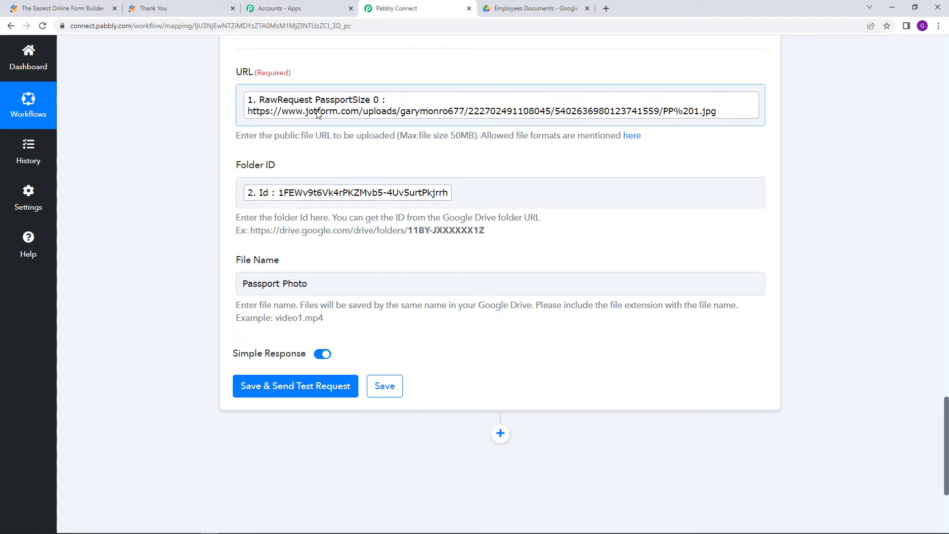
left_click(312, 391)
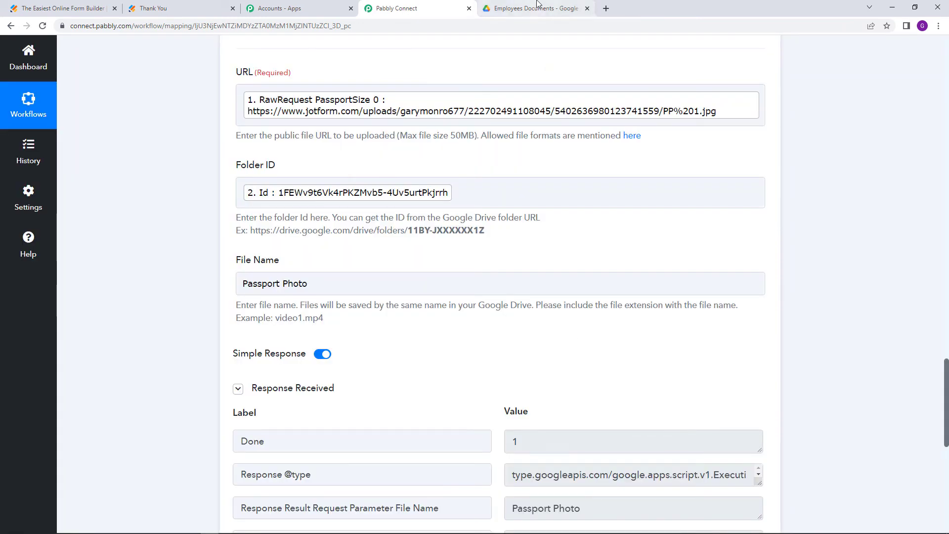
left_click(537, 8)
Open the email-named sub-folder to see Passport Photo, then return to Pabbly
double_click(259, 165)
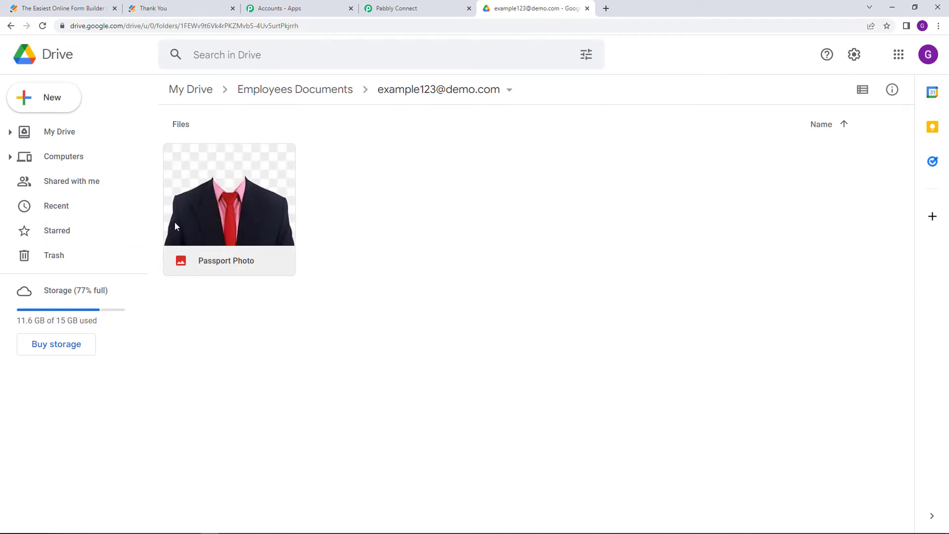
left_click(396, 6)
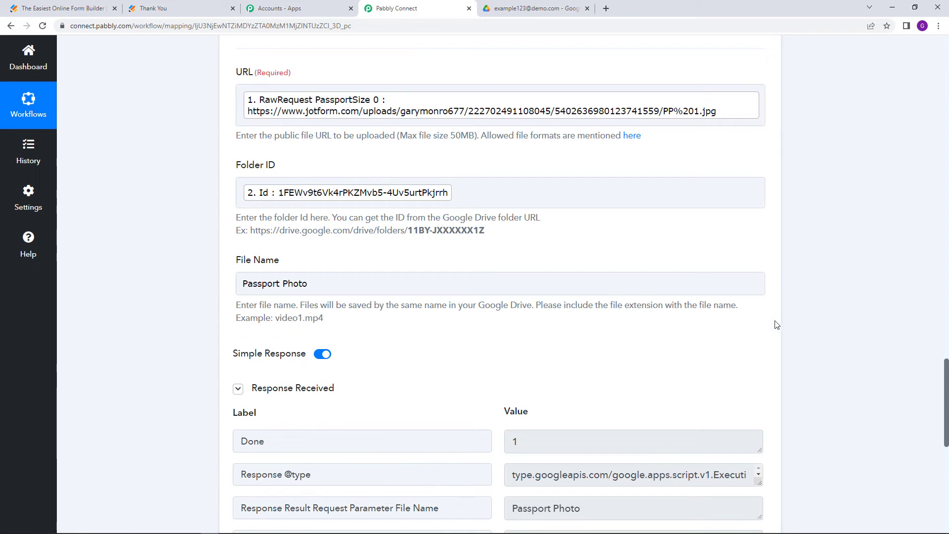
Clone the Upload a File step and expand the new step 4
scroll(668, 368, "up", 7)
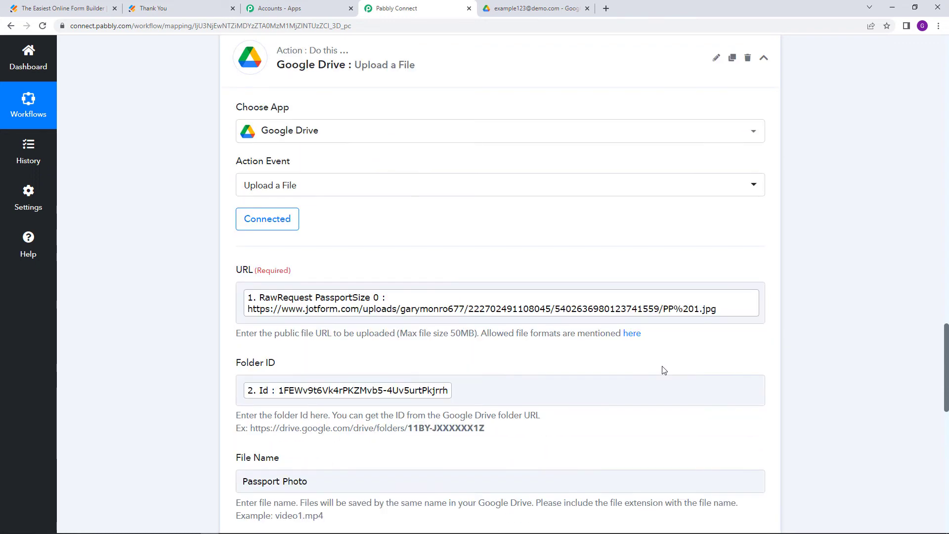
scroll(573, 205, "down", 1)
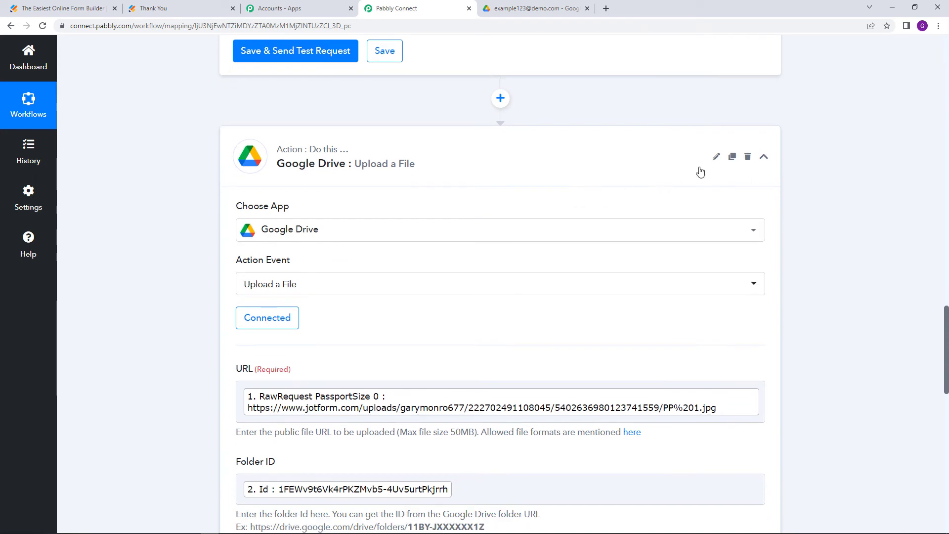
left_click(732, 158)
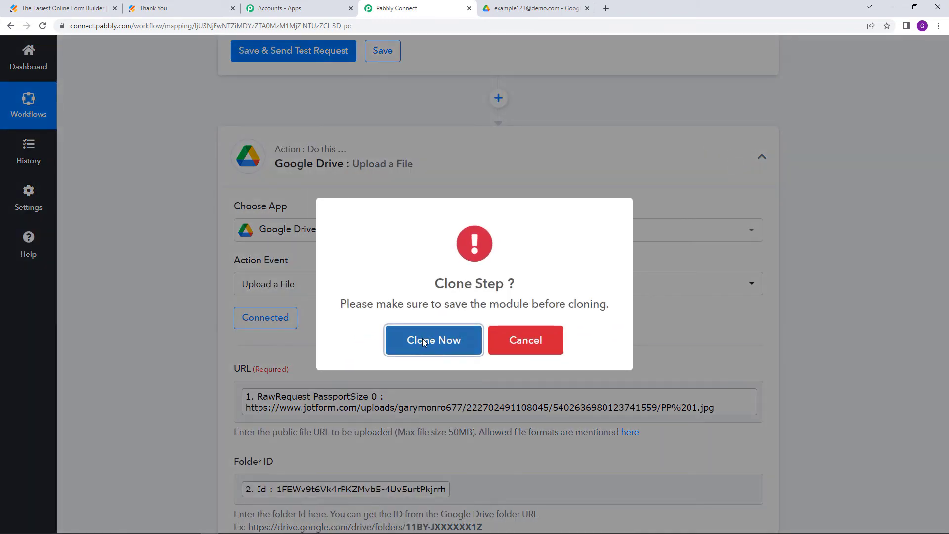
left_click(425, 340)
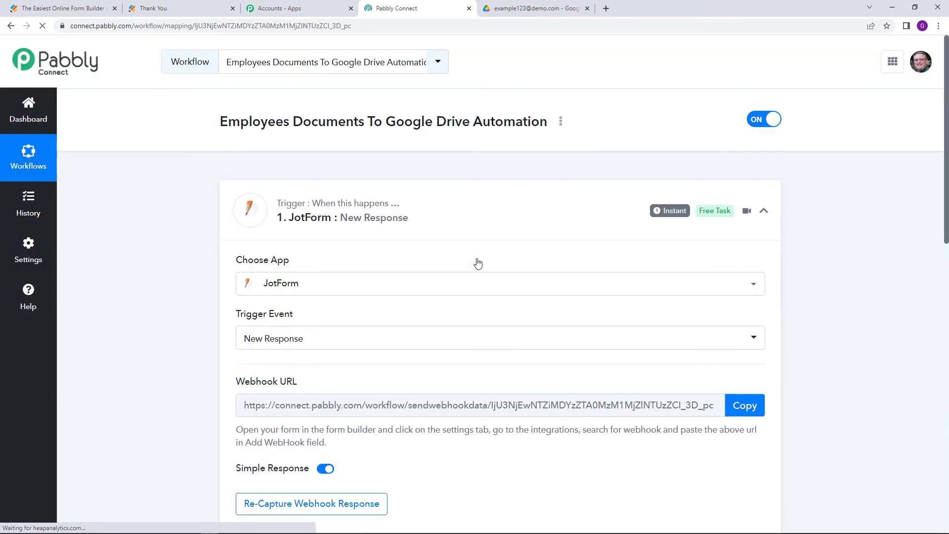
scroll(477, 290, "down", 12)
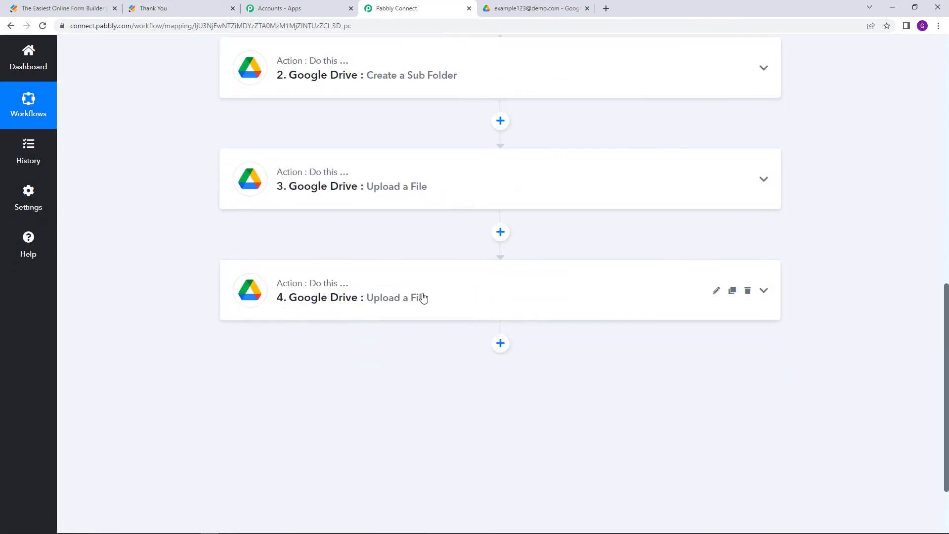
left_click(415, 296)
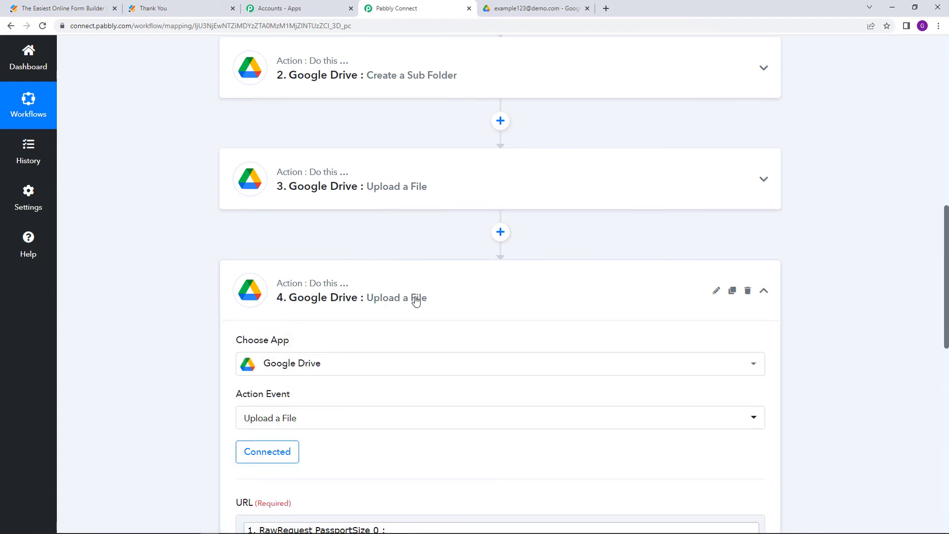
scroll(420, 302, "down", 3)
scroll(428, 249, "down", 1)
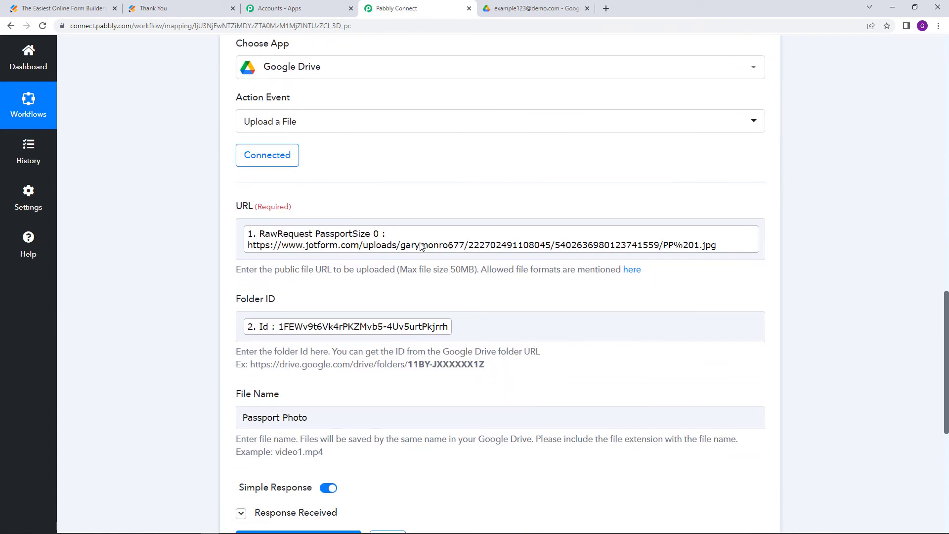
Replace the step 4 URL with the JotForm RawRequest FileUpload9 marksheet link
left_click(388, 245)
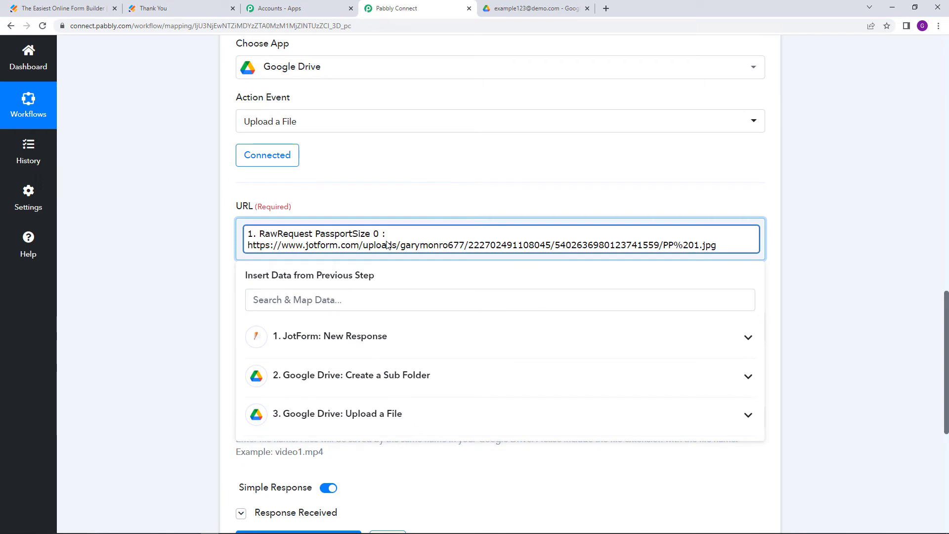
key("BackSpace")
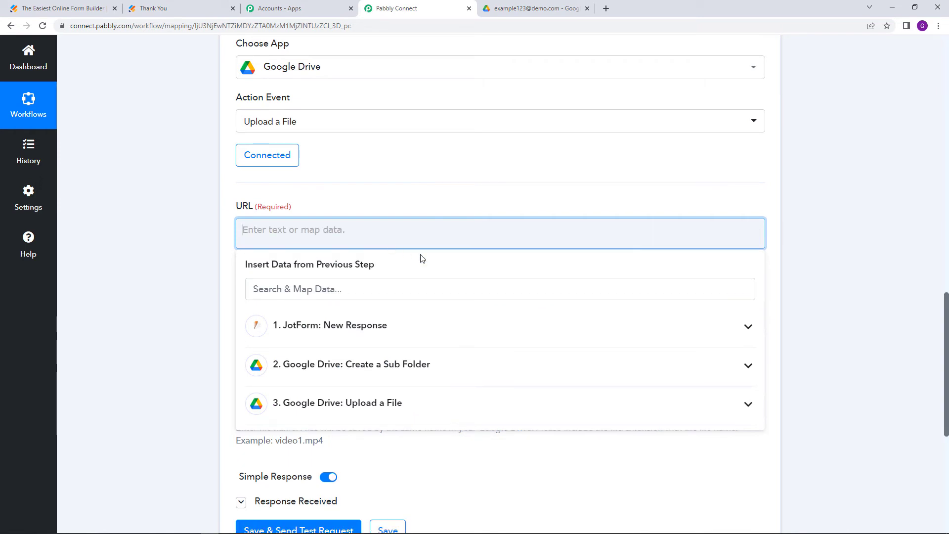
left_click(430, 326)
scroll(460, 360, "down", 5)
scroll(459, 364, "down", 6)
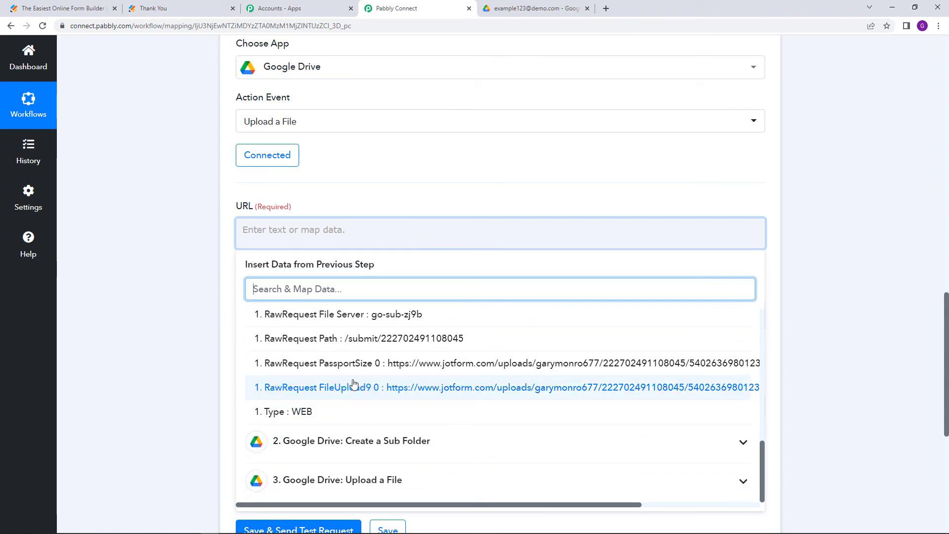
left_click(354, 387)
left_click(159, 261)
scroll(159, 261, "down", 3)
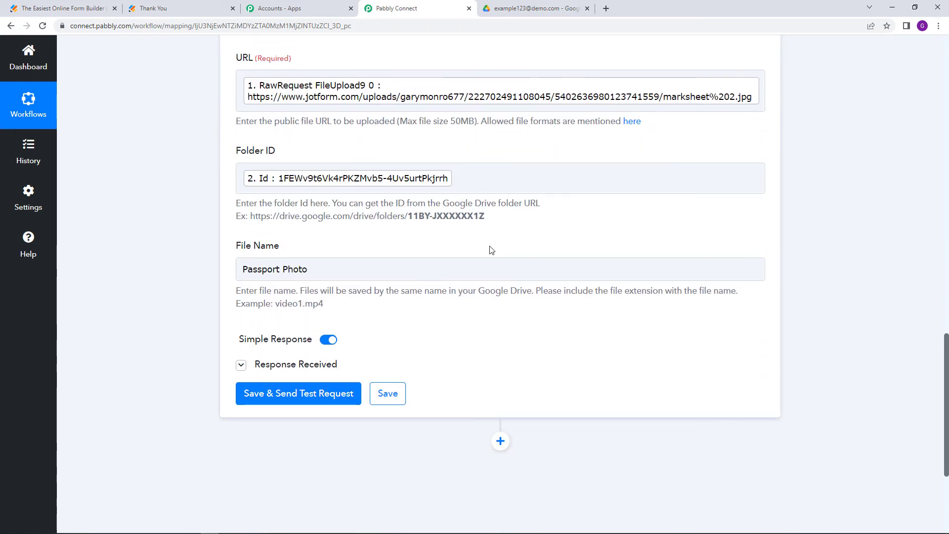
Change the file name from Passport Photo to Marksheet
left_click_drag(401, 269, 230, 277)
type("Marksheet")
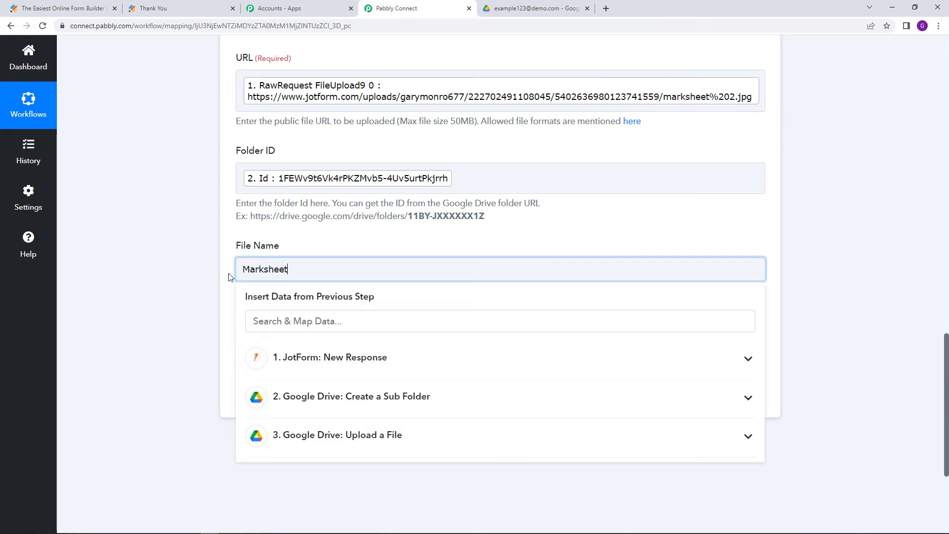
left_click(186, 267)
scroll(206, 245, "up", 3)
scroll(294, 267, "down", 2)
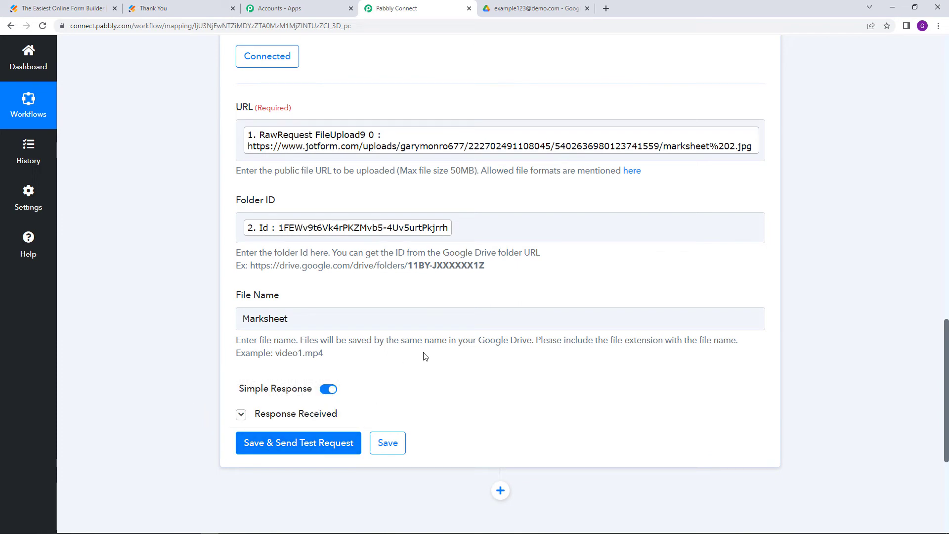
Send the marksheet upload test and confirm Marksheet now sits beside Passport Photo in Drive
left_click(324, 435)
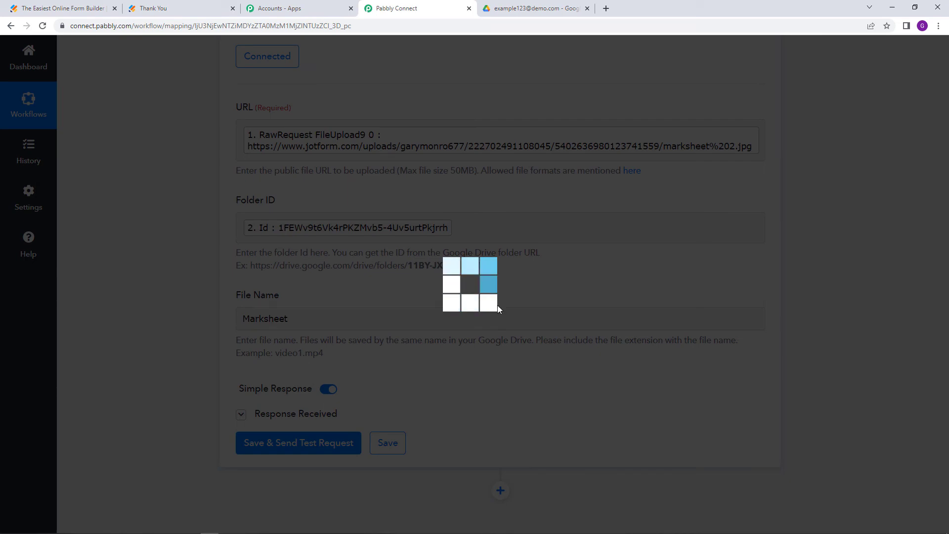
scroll(591, 346, "down", 2)
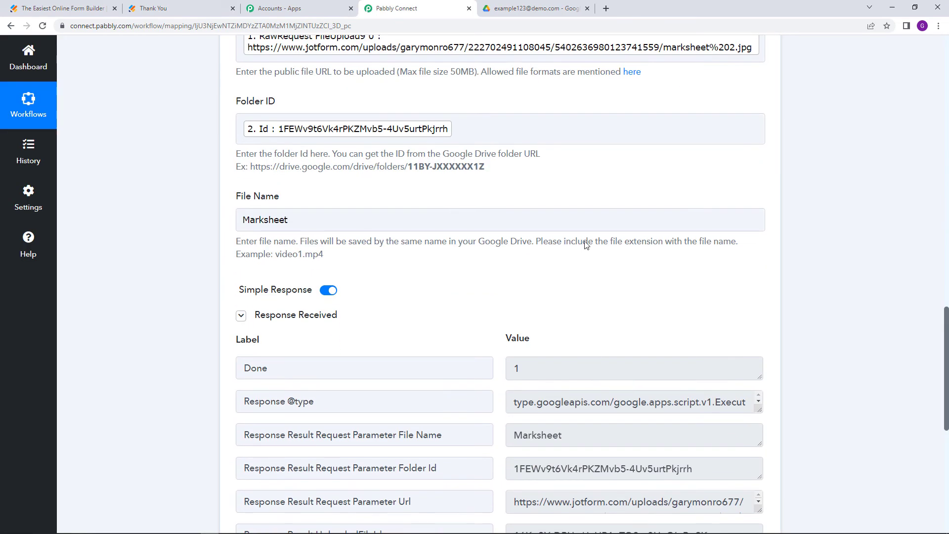
left_click(541, 6)
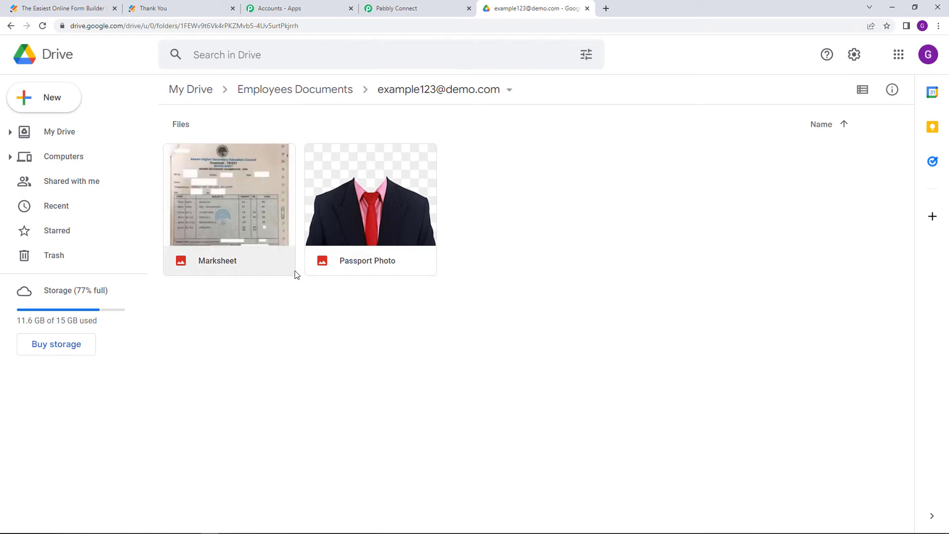
left_click(415, 6)
left_click_drag(946, 423, 916, 506)
scroll(551, 321, "down", 2)
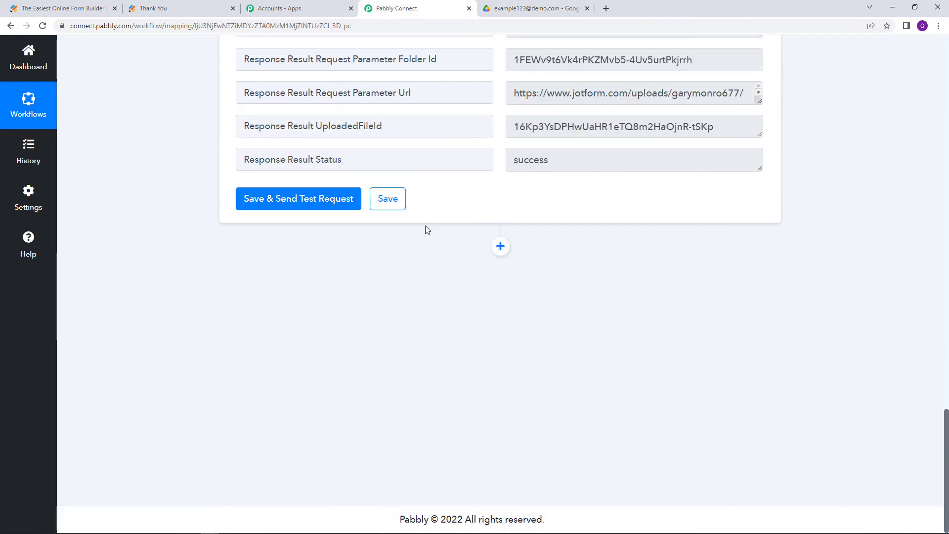
Save the marksheet upload step and dismiss the save confirmation
left_click(388, 199)
left_click(625, 391)
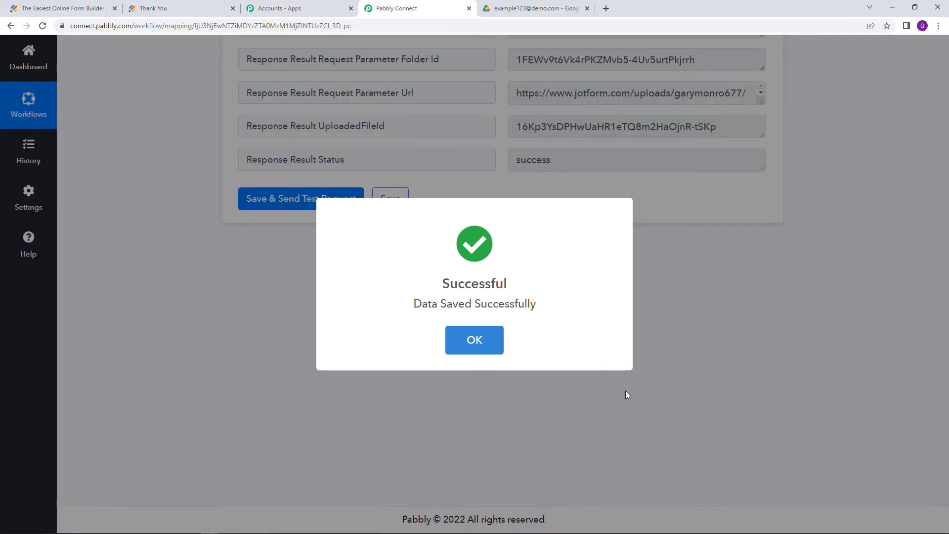
left_click_drag(948, 449, 946, 85)
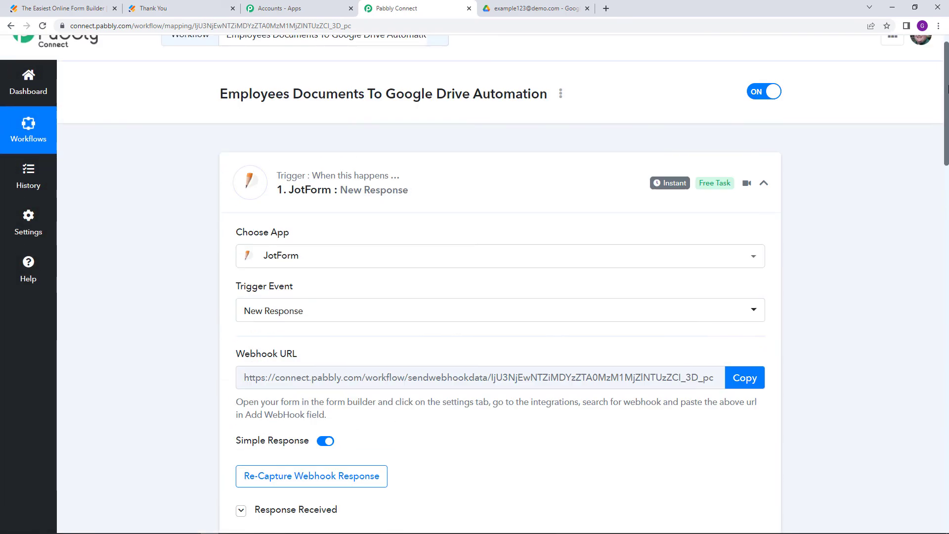
Collapse the JotForm trigger and upload steps to review the workflow, then go to Jotform's Thank You page
left_click(488, 190)
scroll(522, 198, "down", 2)
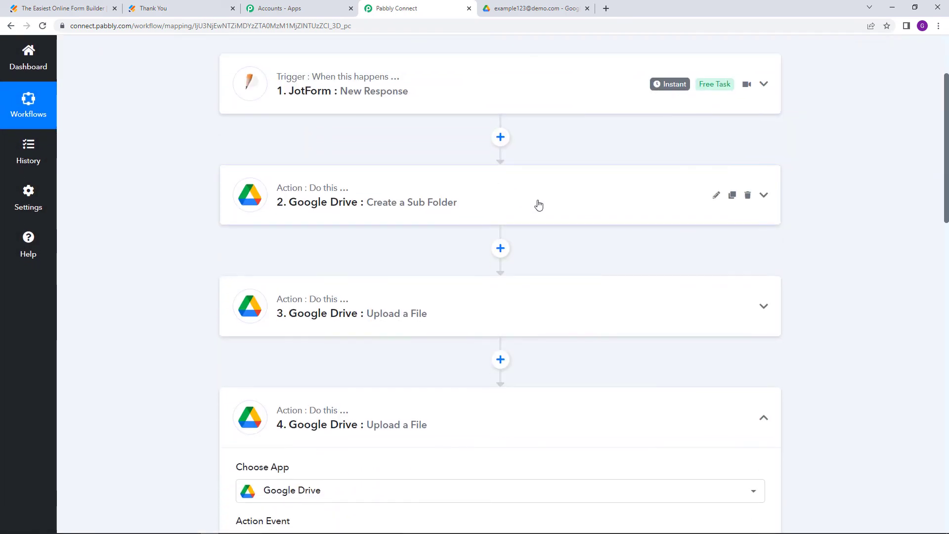
scroll(566, 218, "down", 2)
left_click(565, 218)
left_click(565, 217)
scroll(565, 218, "down", 2)
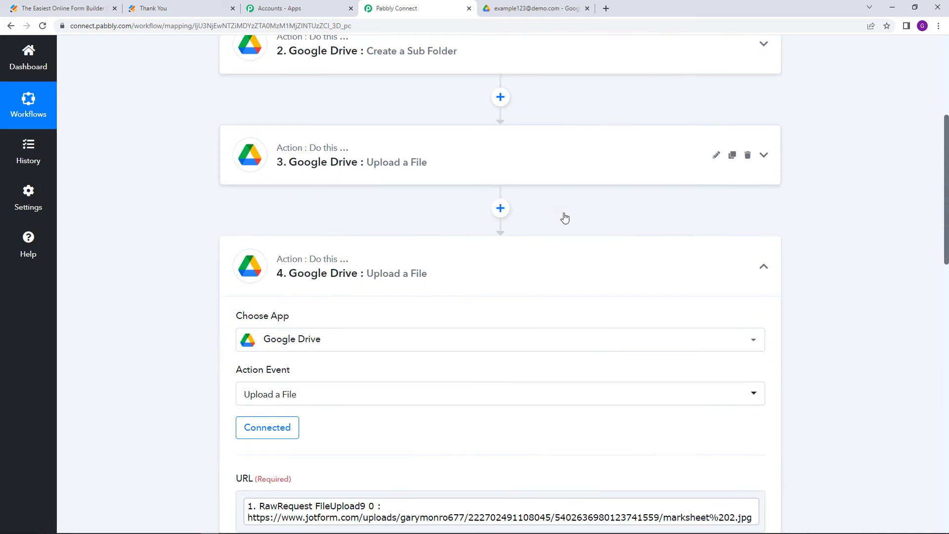
left_click(563, 230)
scroll(563, 230, "up", 6)
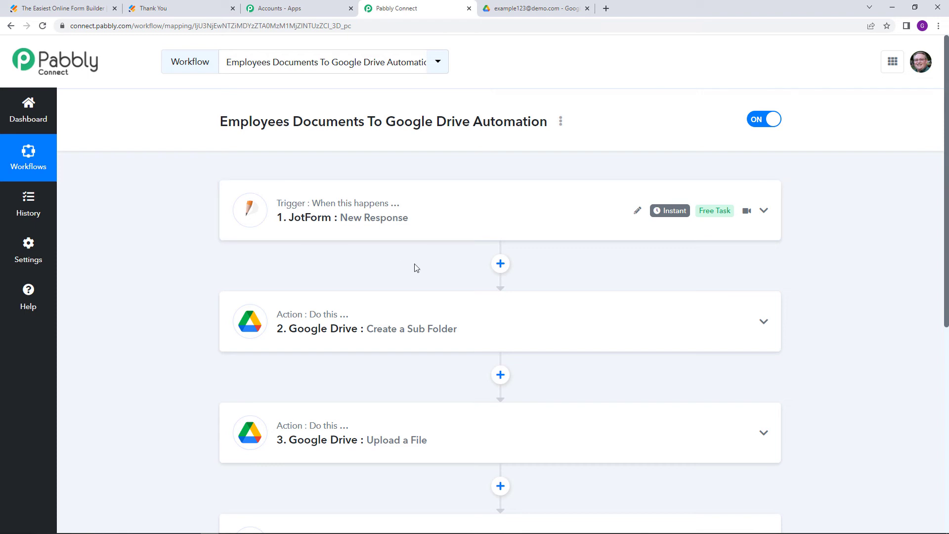
left_click(149, 8)
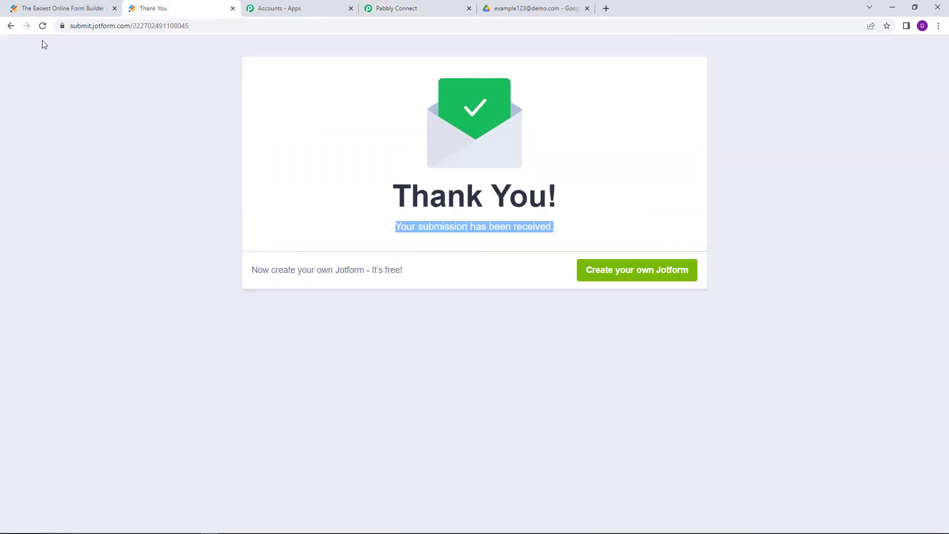
On a fresh Document Form, enter the name 'New Employee', an email address and a phone number
left_click(42, 26)
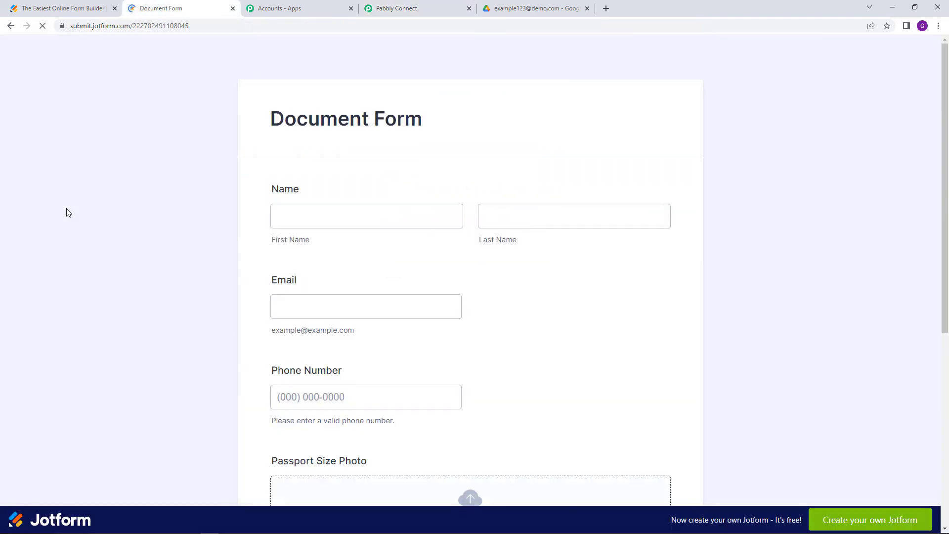
scroll(66, 209, "down", 1)
left_click(341, 173)
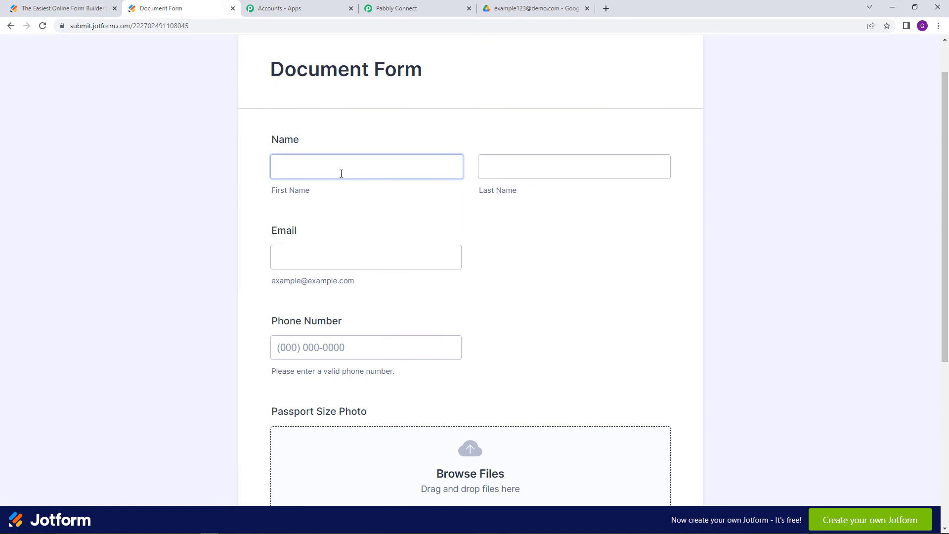
type("New")
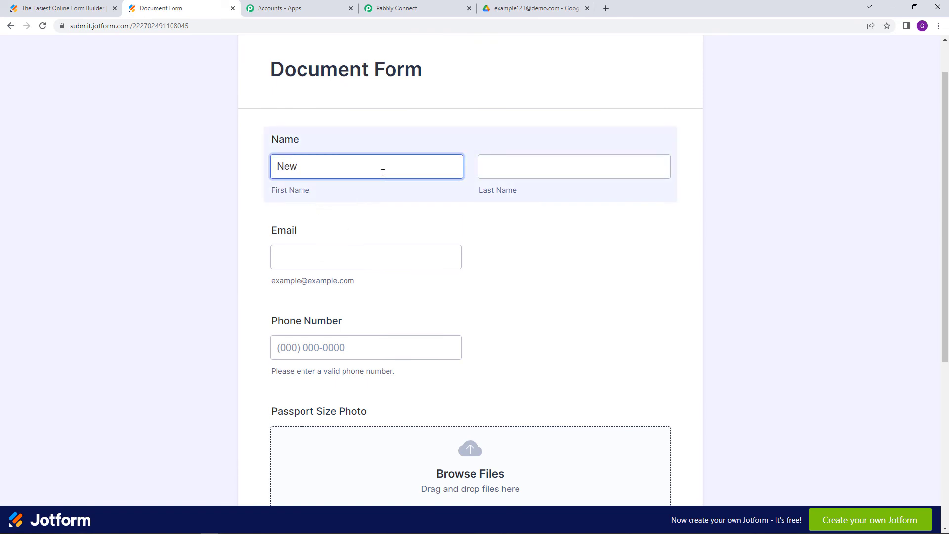
left_click(517, 172)
type("Employee")
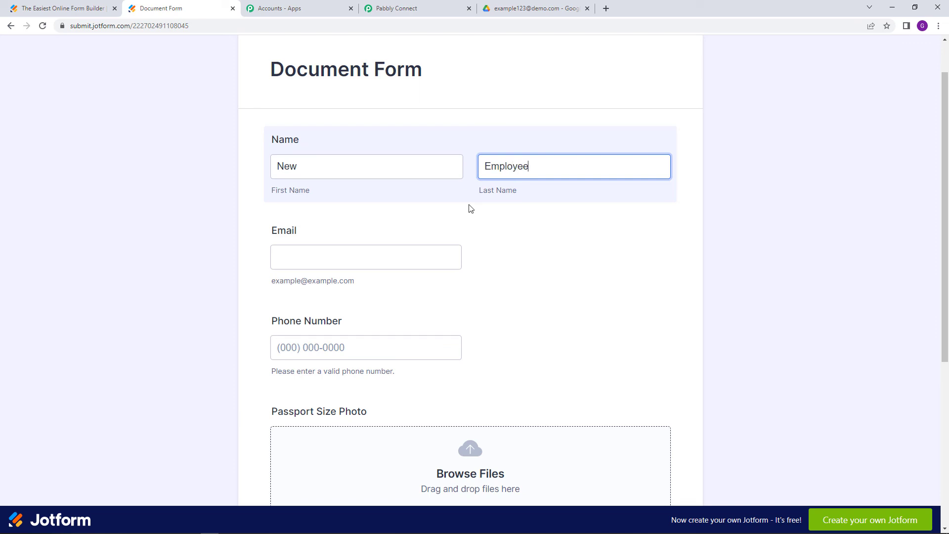
left_click(380, 254)
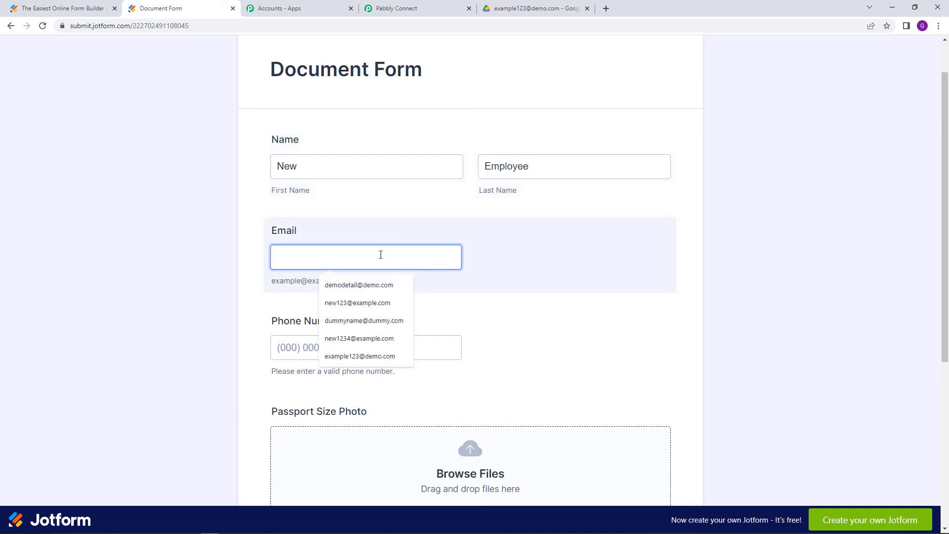
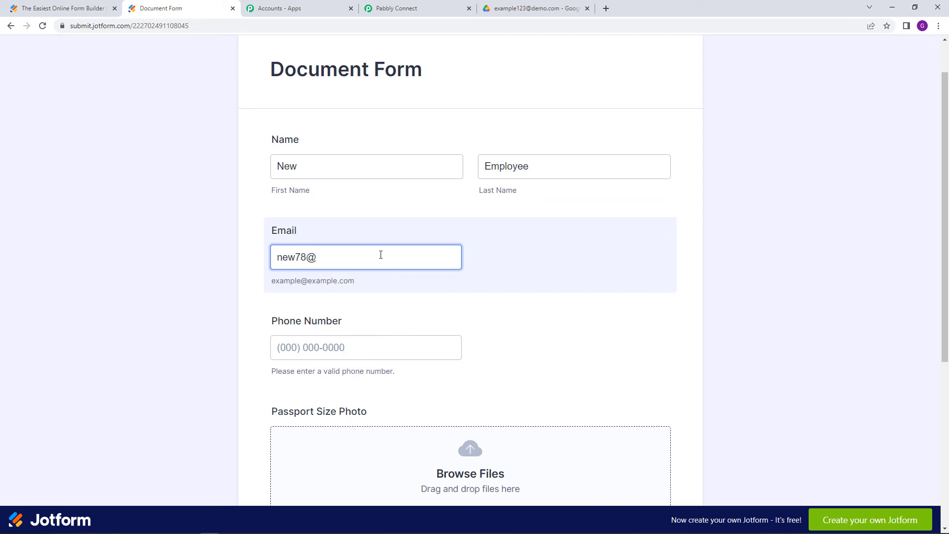
left_click(323, 259)
type("e")
left_click(340, 352)
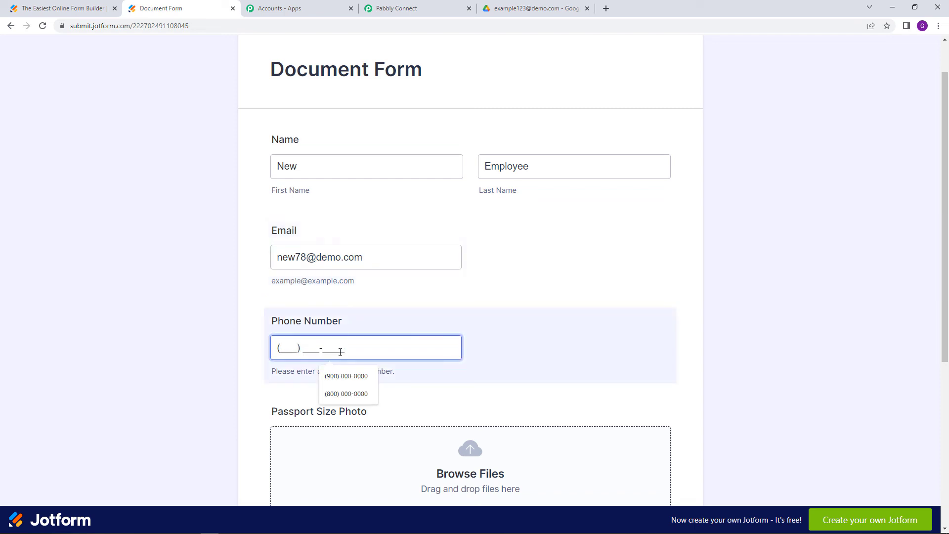
left_click(348, 394)
Attach pp 2.png as the passport photo and marksheet 3.png as the marksheet
scroll(356, 395, "down", 4)
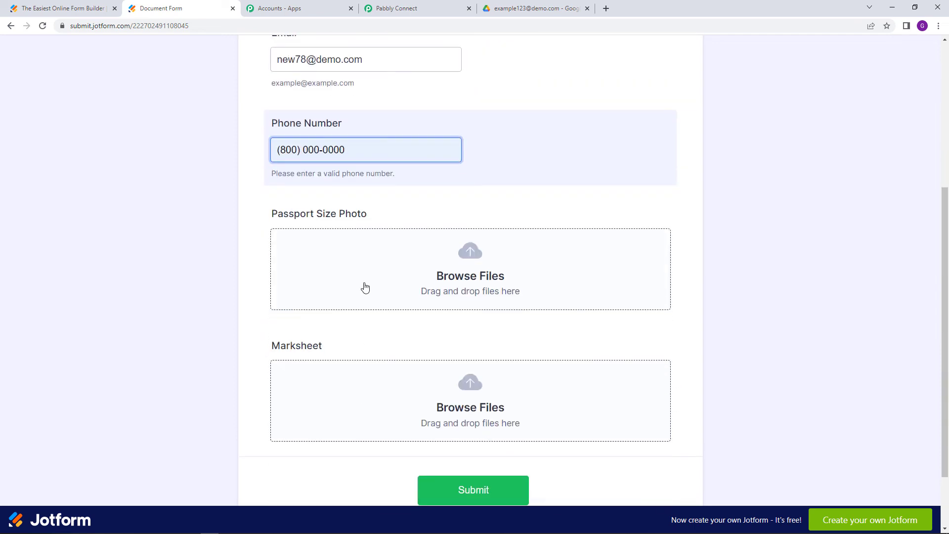
left_click(365, 287)
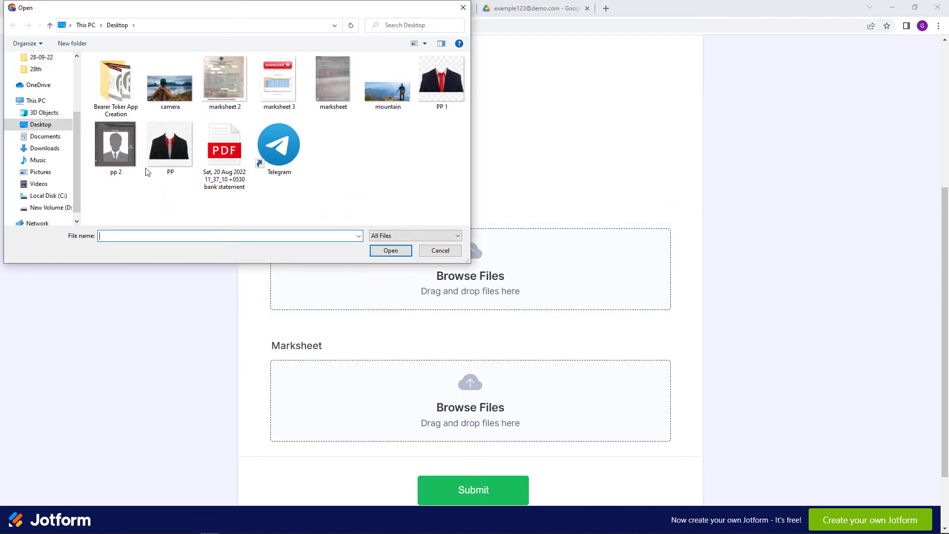
left_click(131, 159)
left_click(390, 251)
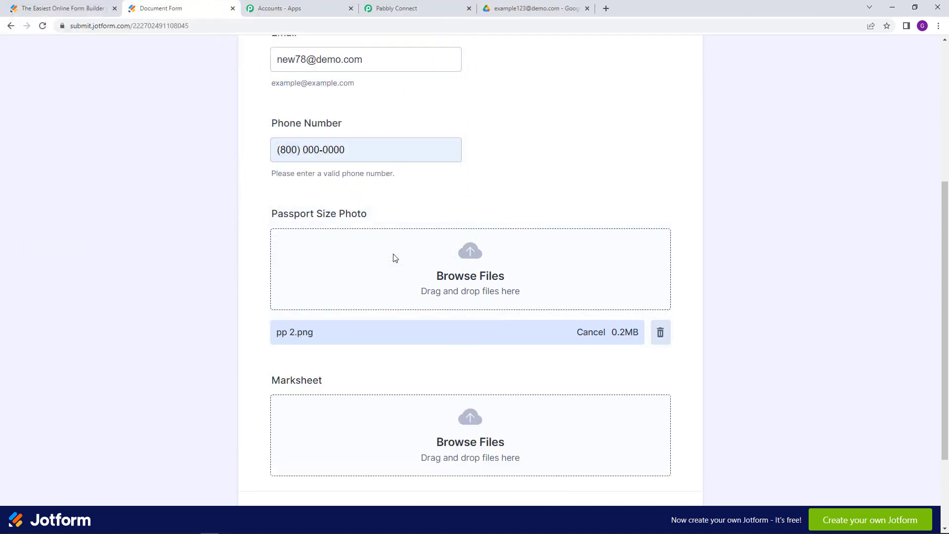
scroll(495, 297, "down", 2)
left_click(519, 336)
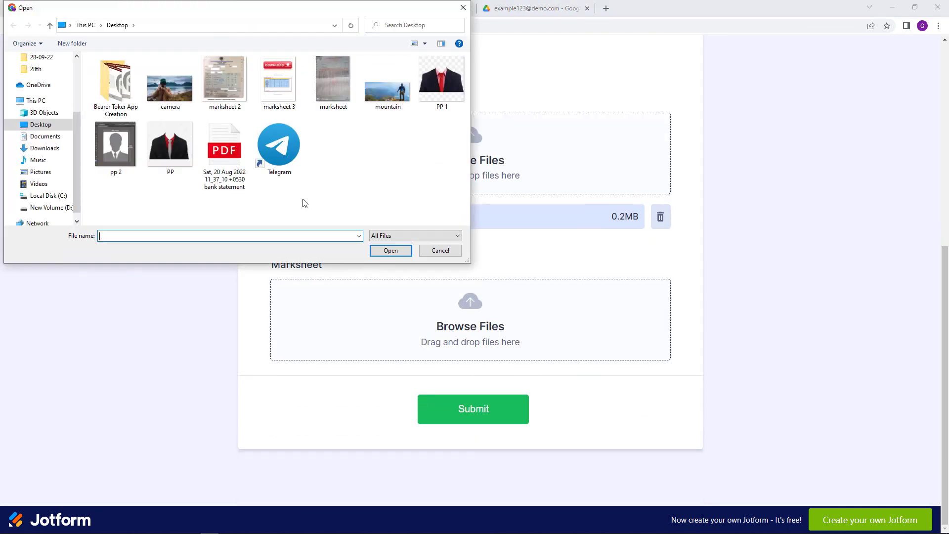
left_click(275, 96)
left_click(383, 252)
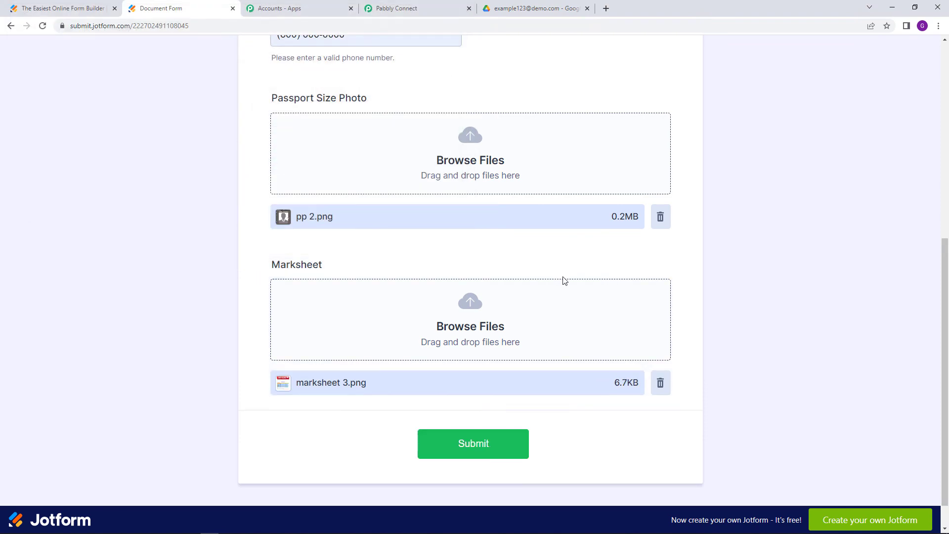
scroll(543, 291, "up", 7)
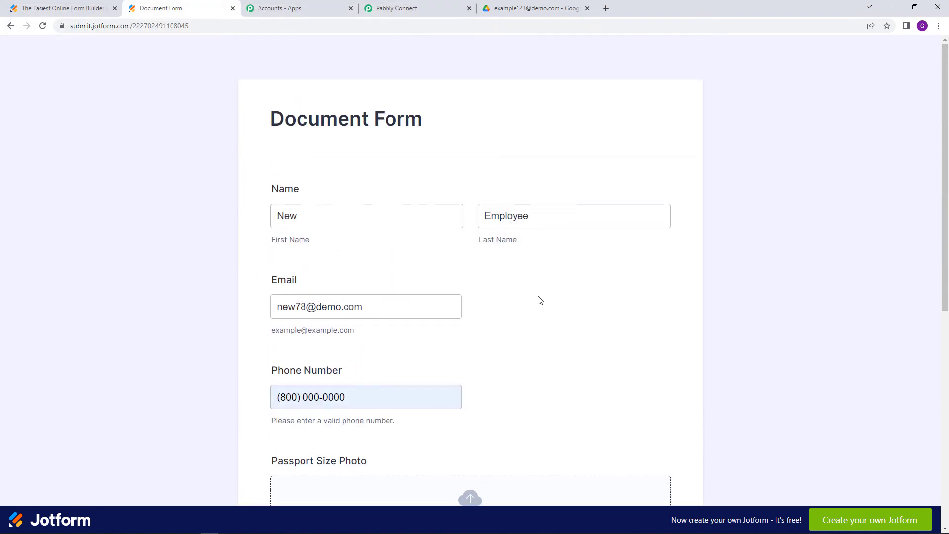
scroll(540, 301, "down", 2)
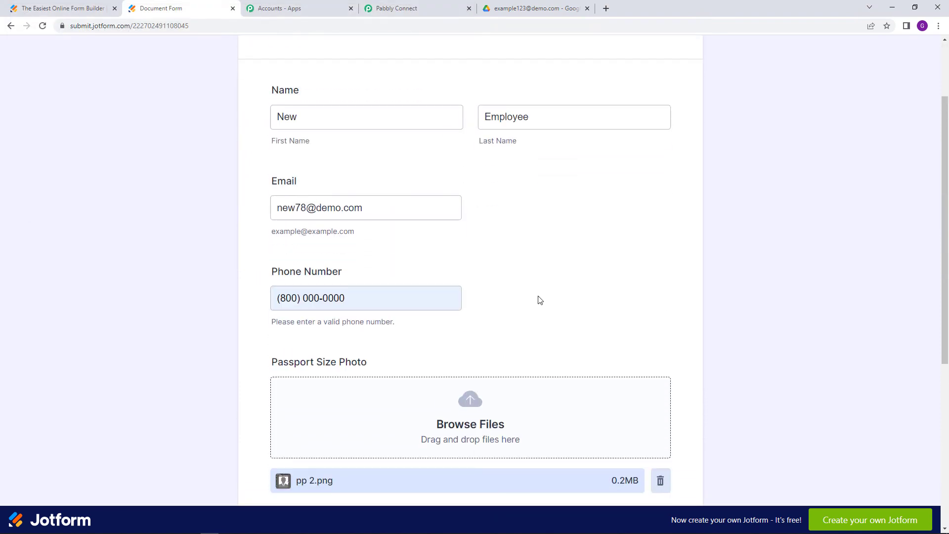
scroll(539, 299, "down", 4)
scroll(539, 306, "up", 3)
scroll(541, 324, "down", 3)
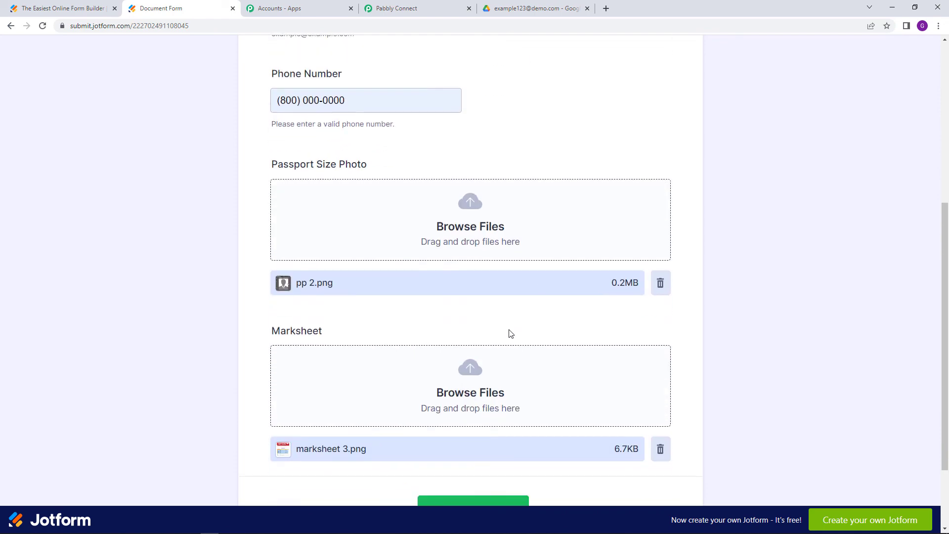
scroll(509, 329, "up", 1)
scroll(508, 330, "up", 2)
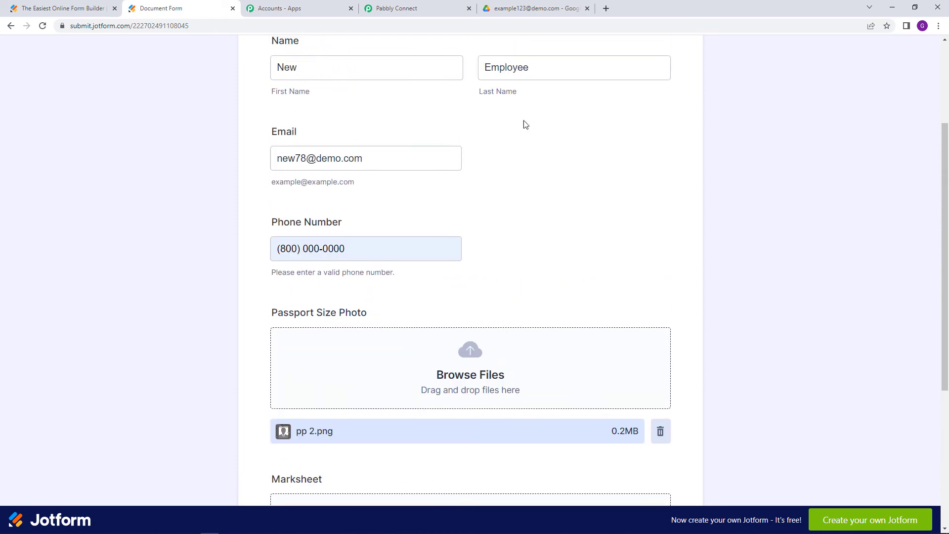
left_click(507, 4)
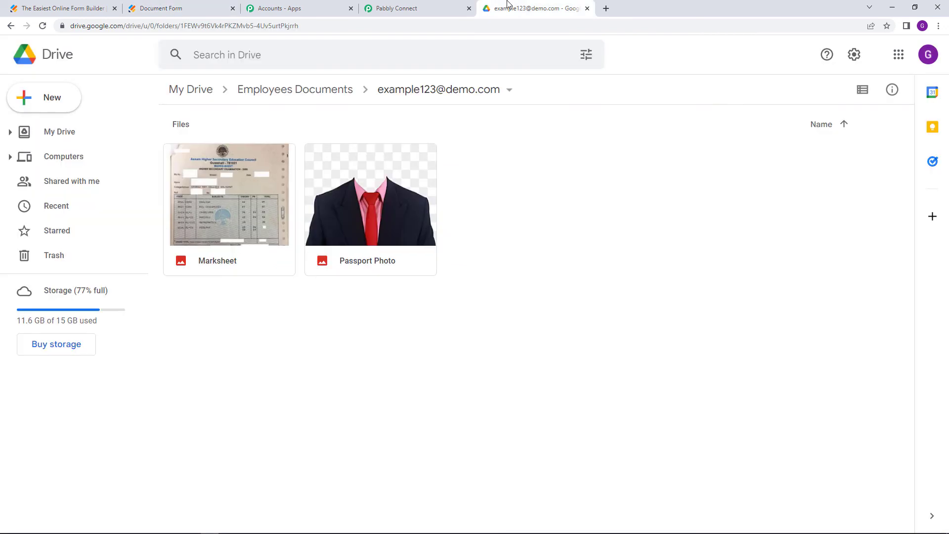
Check that the existing email folder in My Drive > Employees Documents holds Marksheet and Passport Photo
left_click(100, 143)
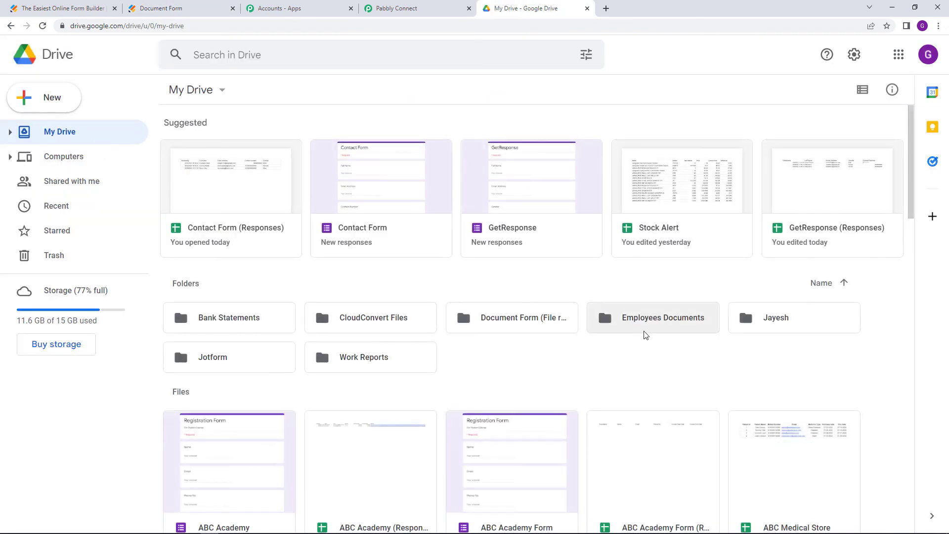
double_click(658, 330)
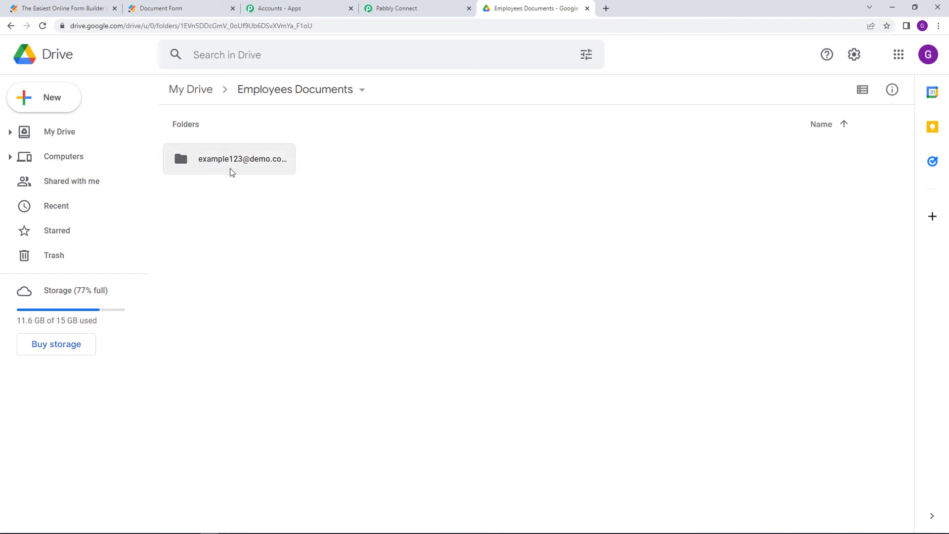
double_click(232, 172)
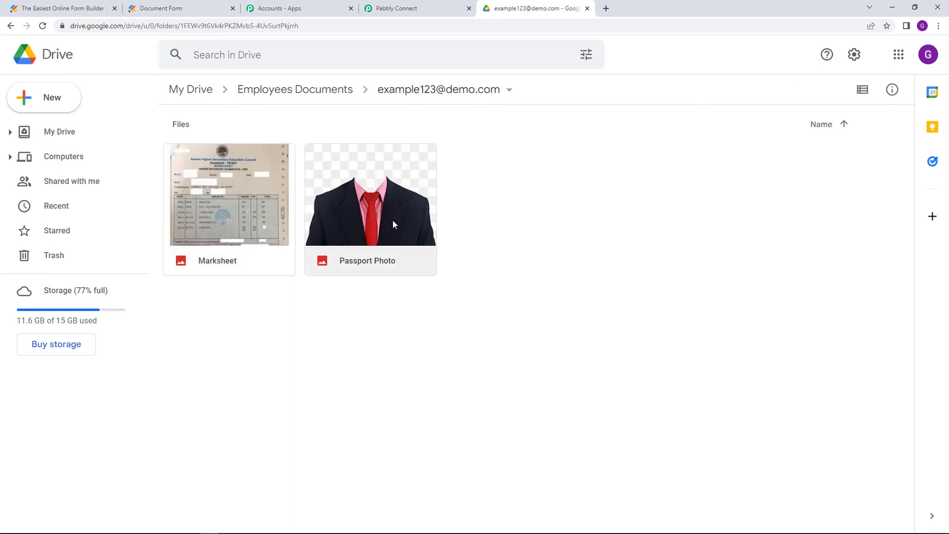
left_click(10, 26)
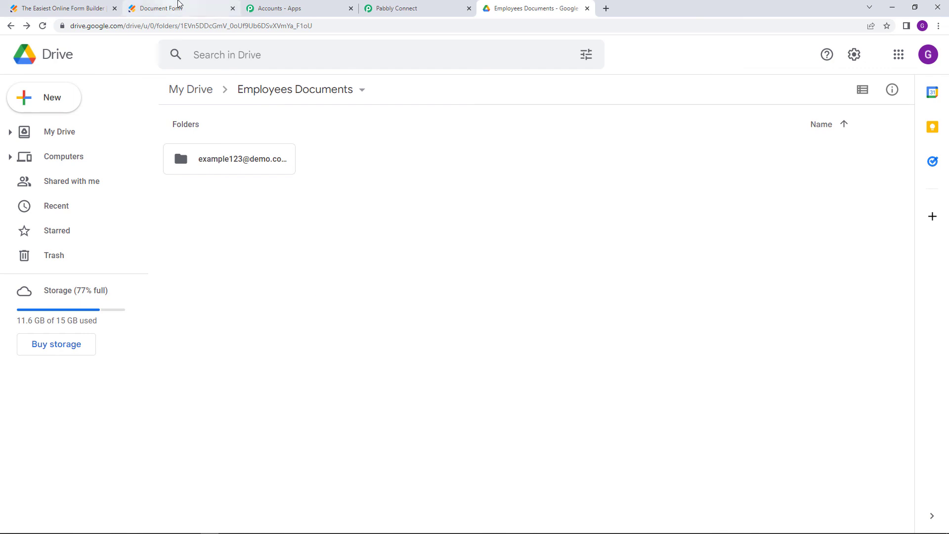
left_click(178, 8)
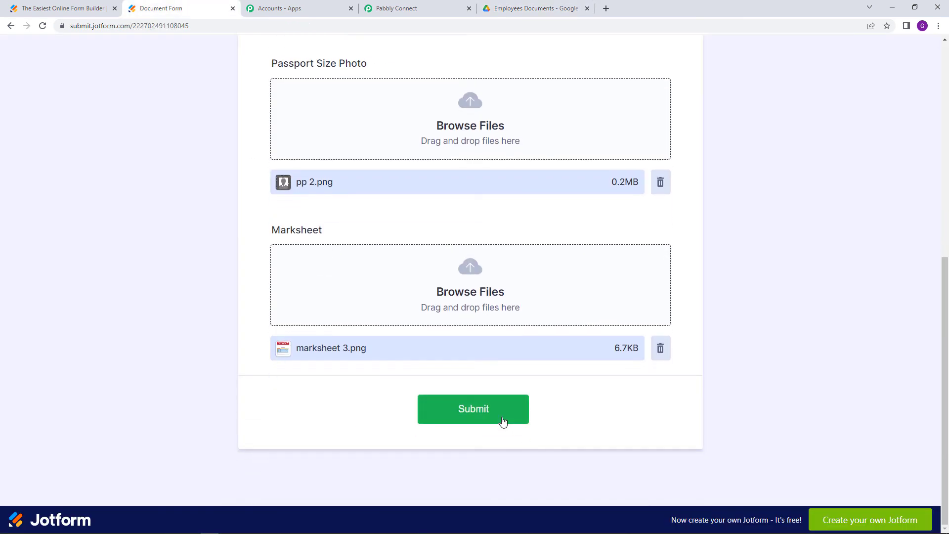
Submit the completed Document Form, then check Google Drive for a new sub-folder
left_click(503, 422)
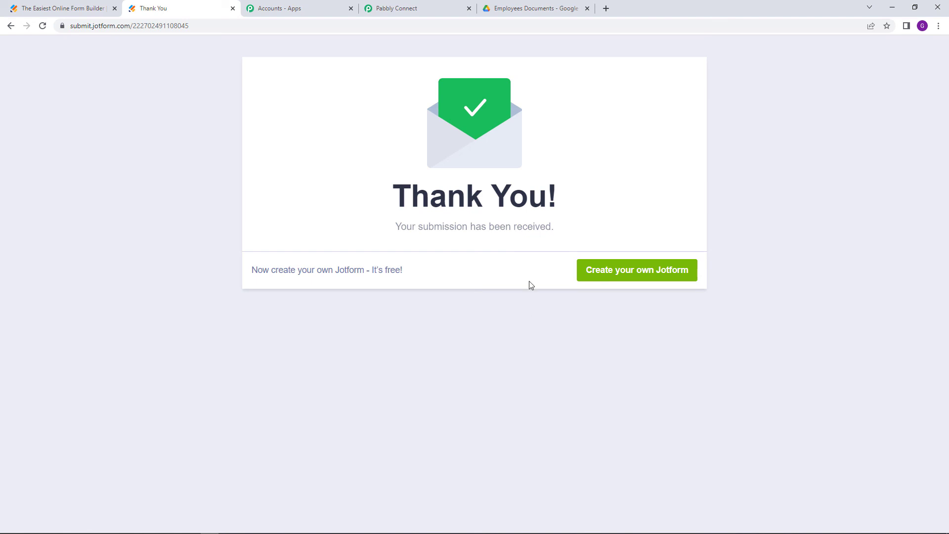
left_click(526, 8)
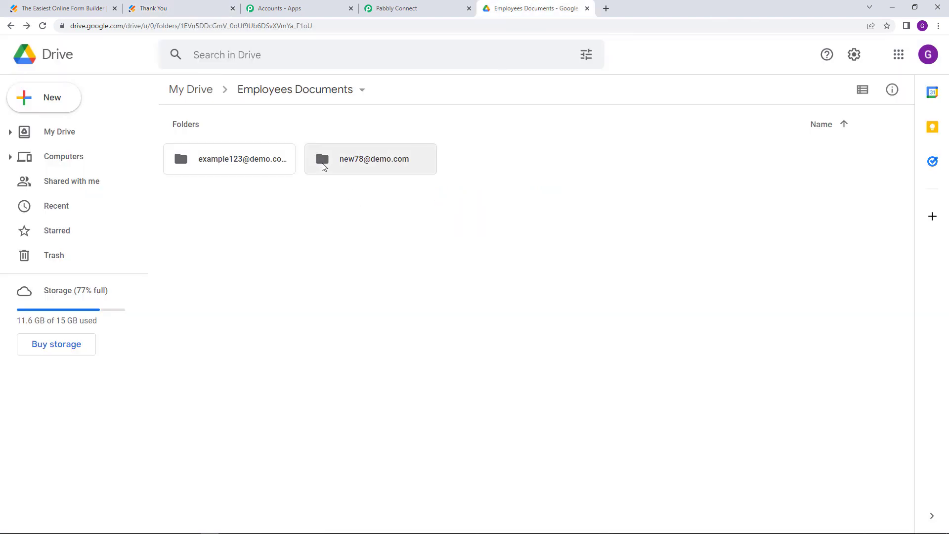
Open the new email-named folder to confirm Marksheet and Passport Photo were uploaded
double_click(364, 167)
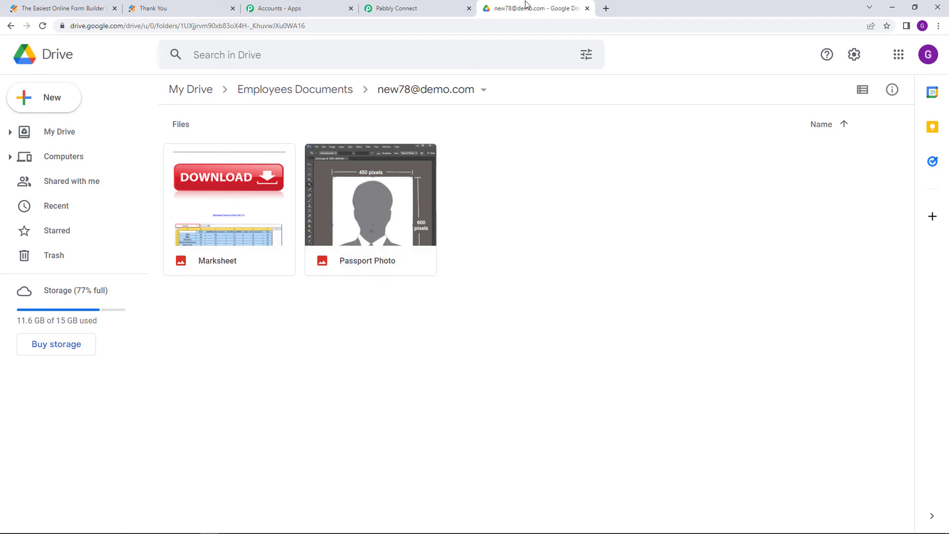
left_click(417, 8)
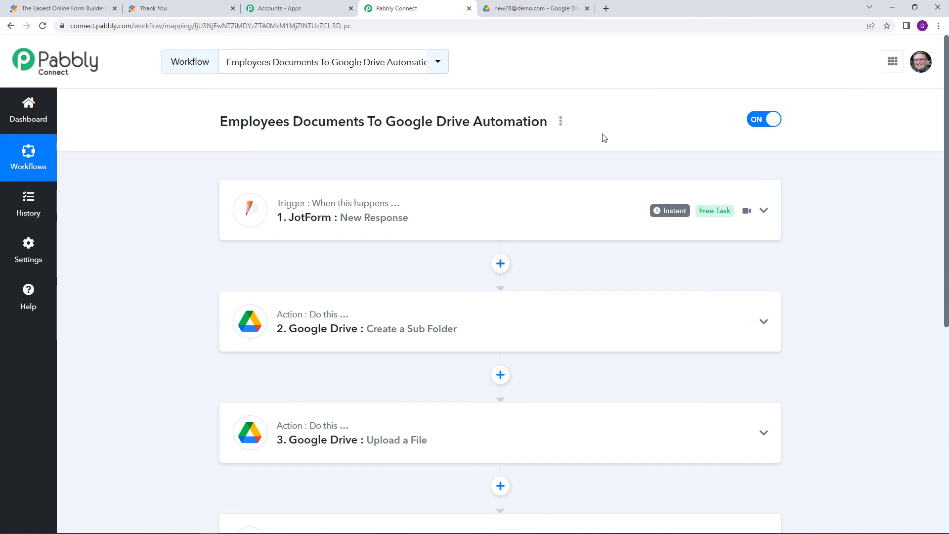
Choose Share from the workflow title's three-dot menu
left_click(560, 123)
left_click(520, 184)
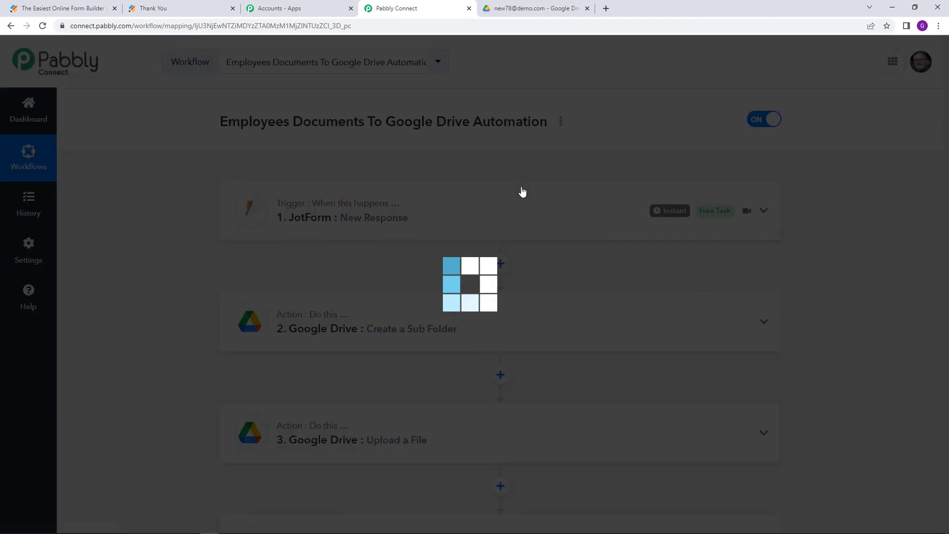